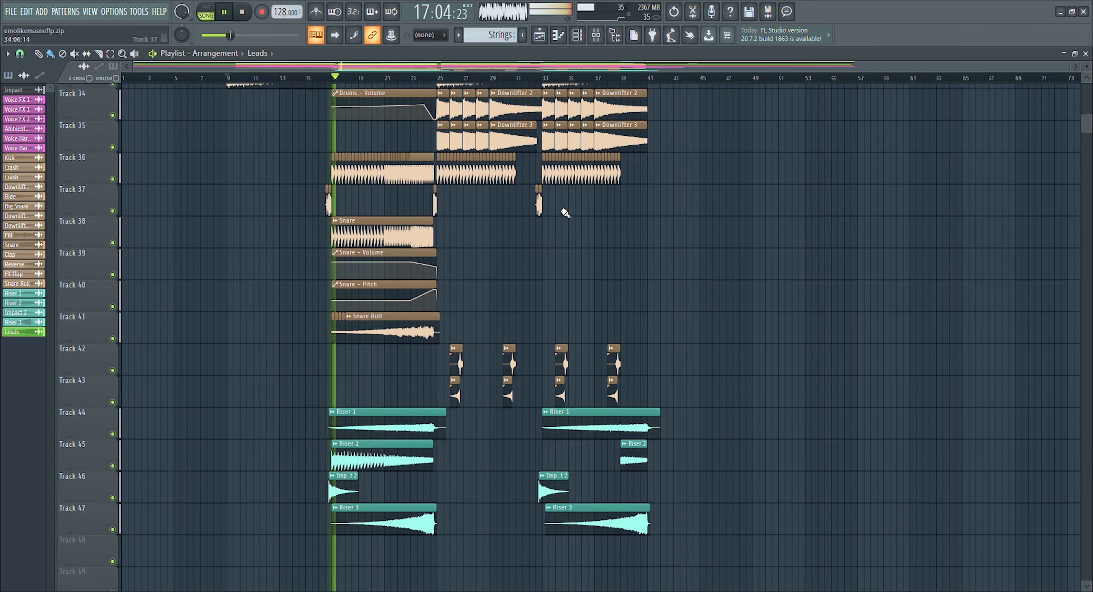
Step: Set the channel rack filter to All and look through the complete list of channels down to Riser 3 and Leads
scroll(565, 213, up, 5)
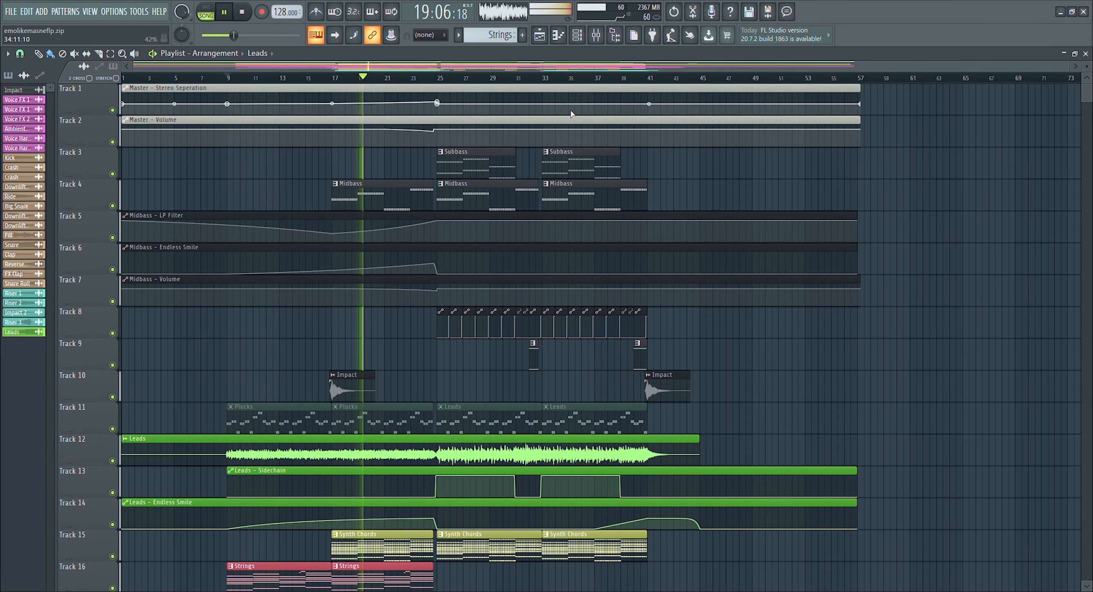
click(578, 38)
drag(469, 53, 755, 55)
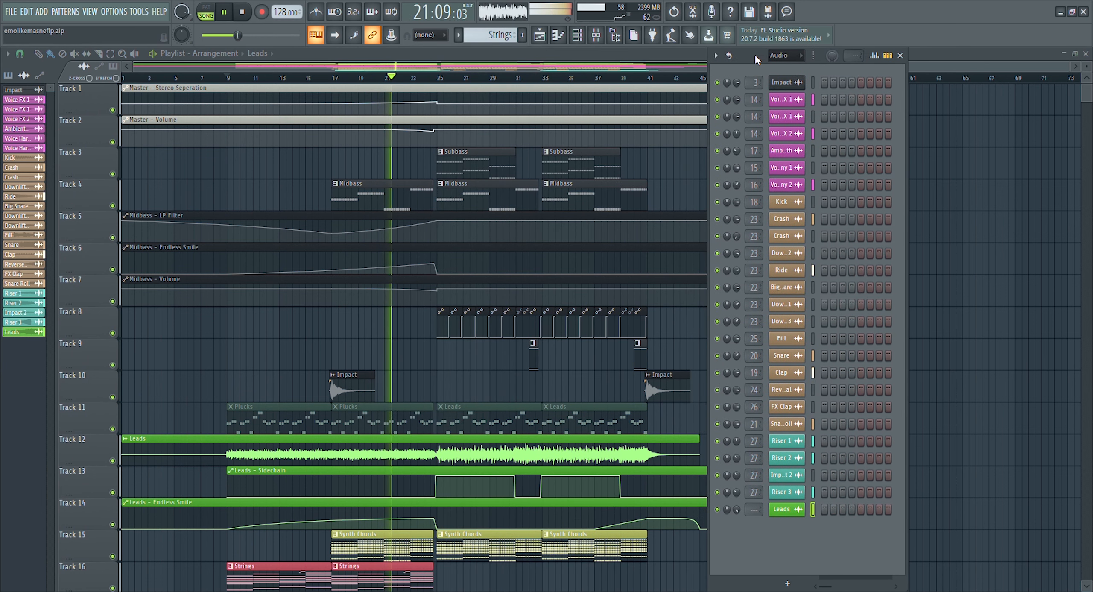
click(782, 55)
click(779, 64)
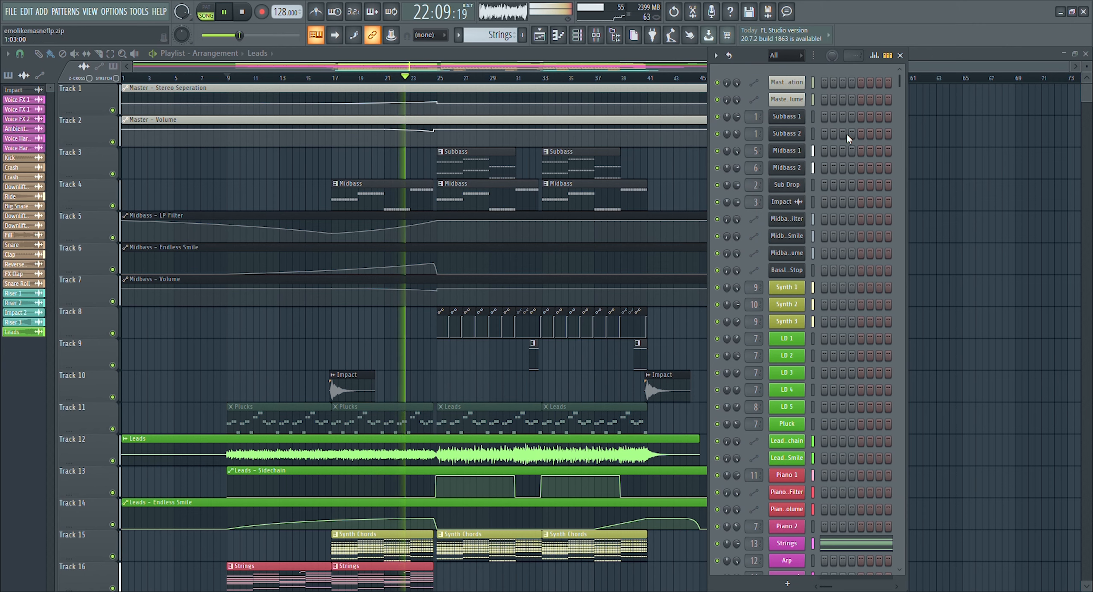
scroll(846, 135, down, 15)
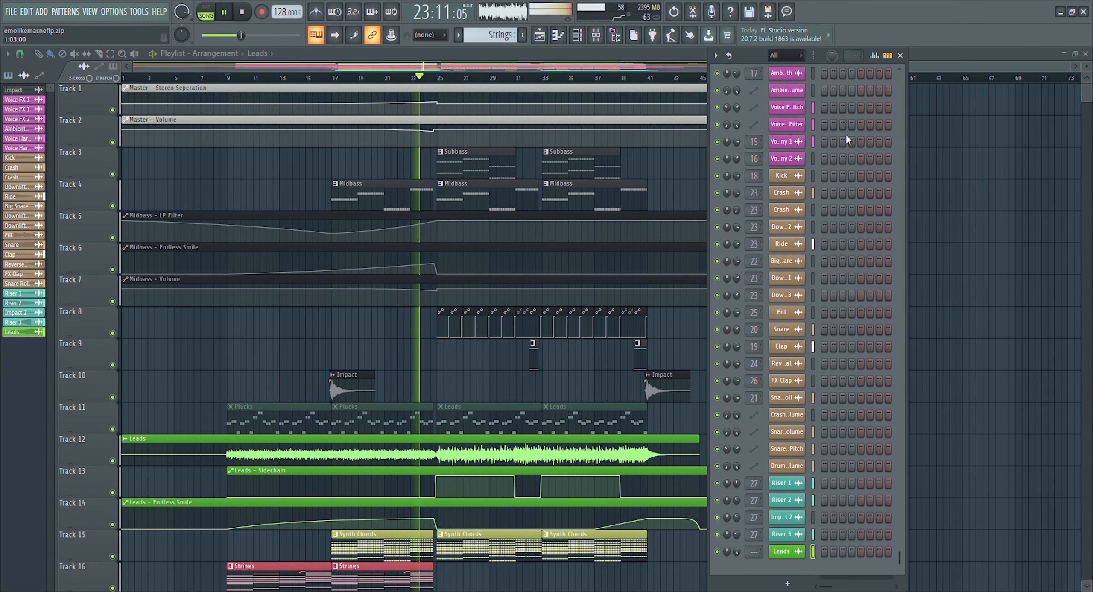
click(900, 56)
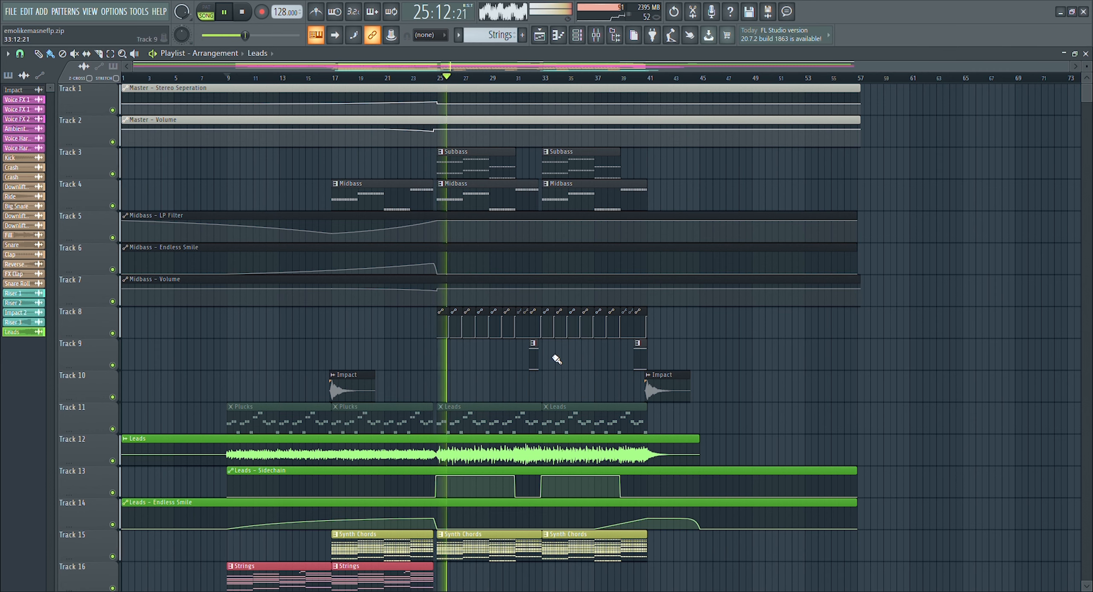
Step: Examine the mixer tracks and look over the playlist arrangement from the bass tracks down to the voice and drum tracks
key(F9)
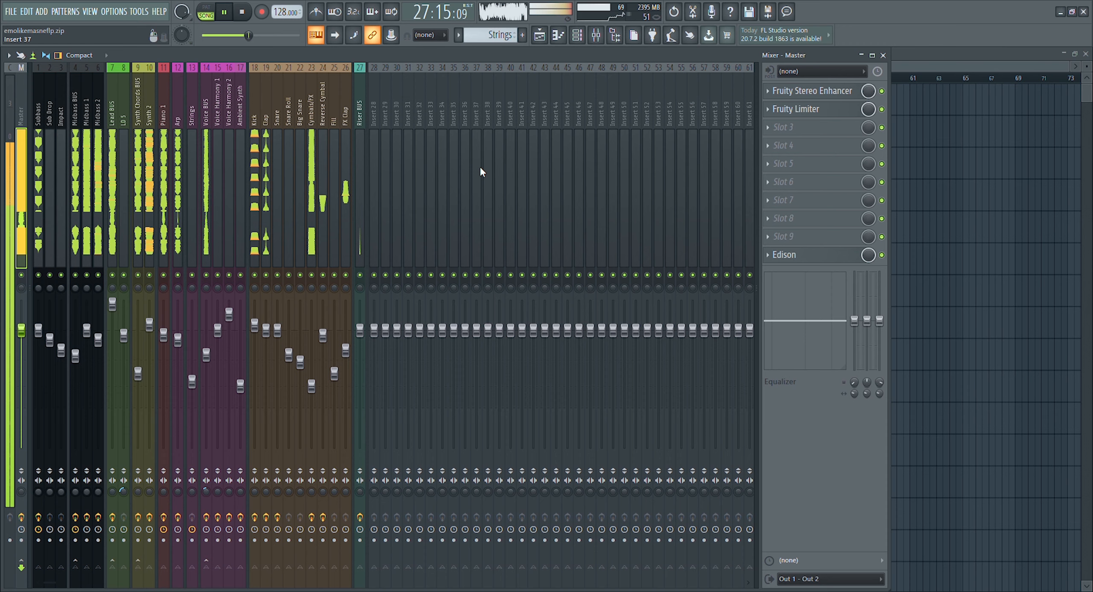
click(883, 56)
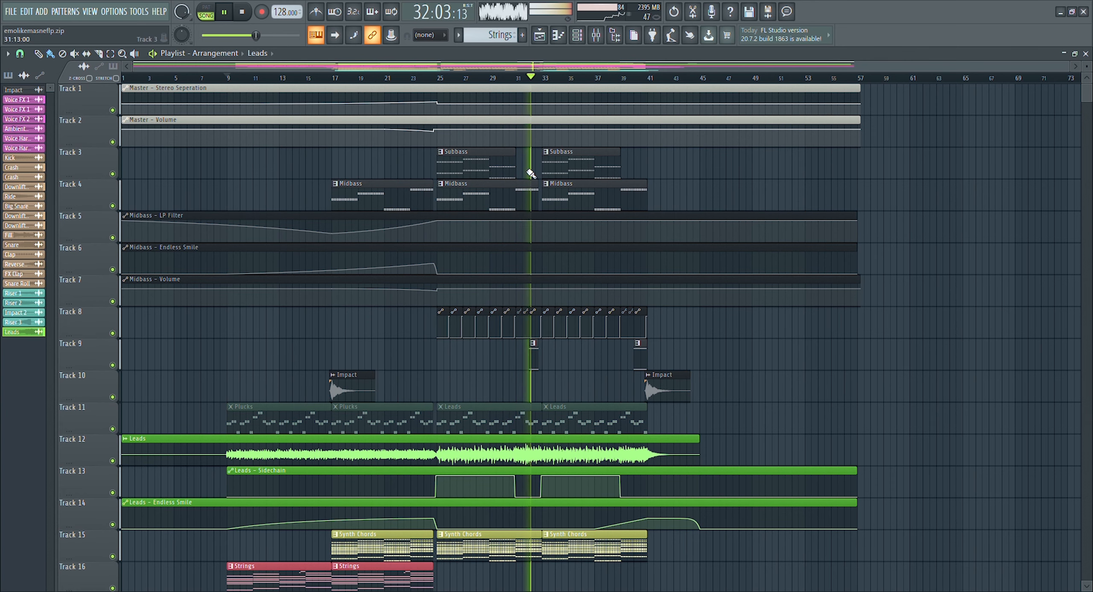
scroll(695, 244, down, 3)
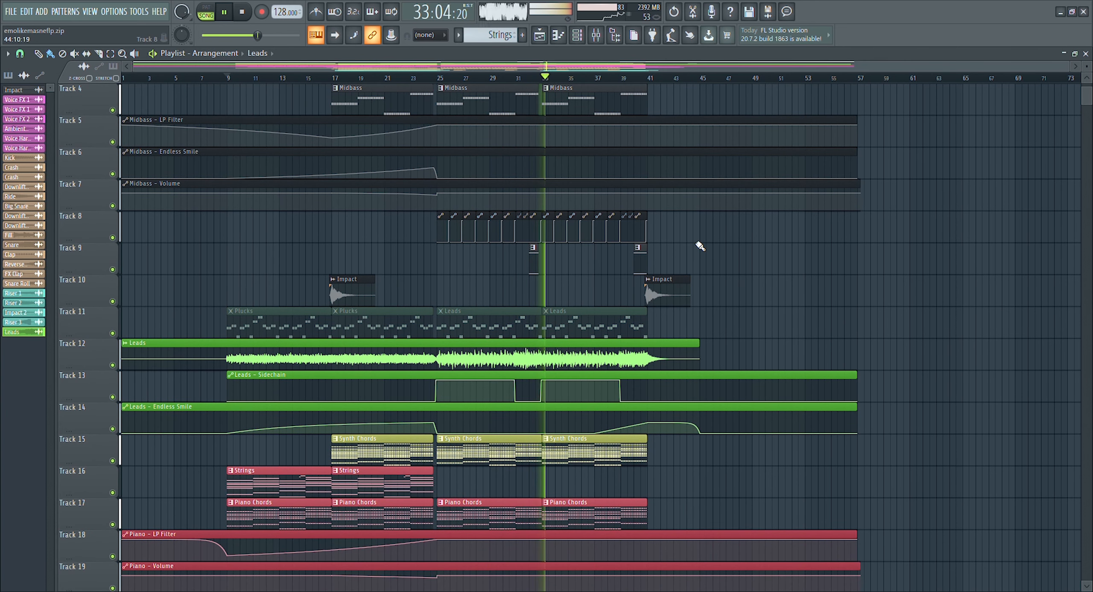
scroll(700, 246, down, 3)
scroll(700, 246, down, 9)
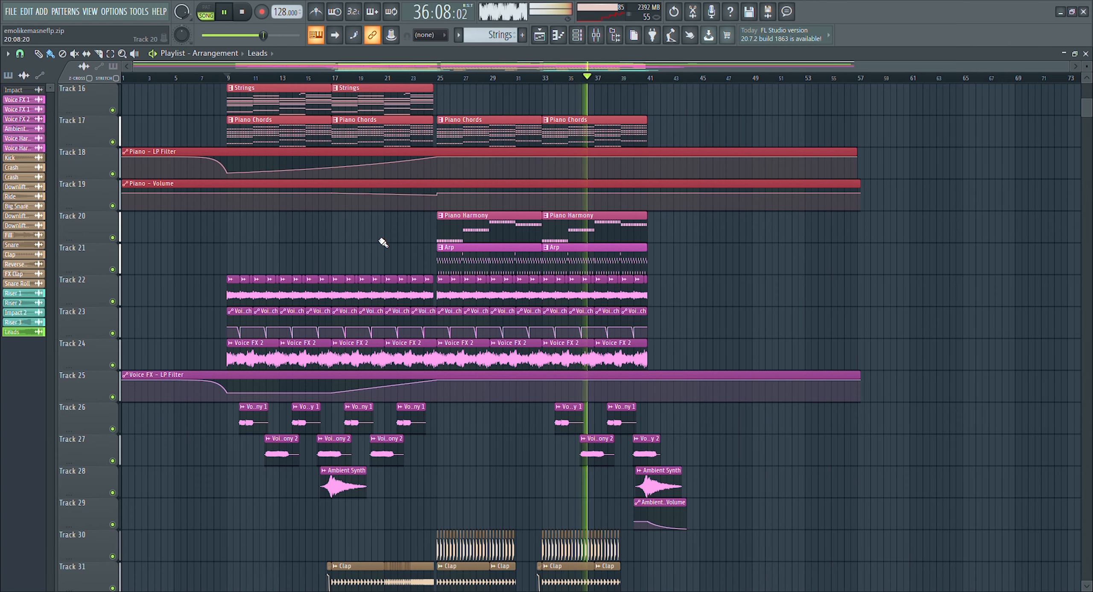
scroll(383, 242, up, 5)
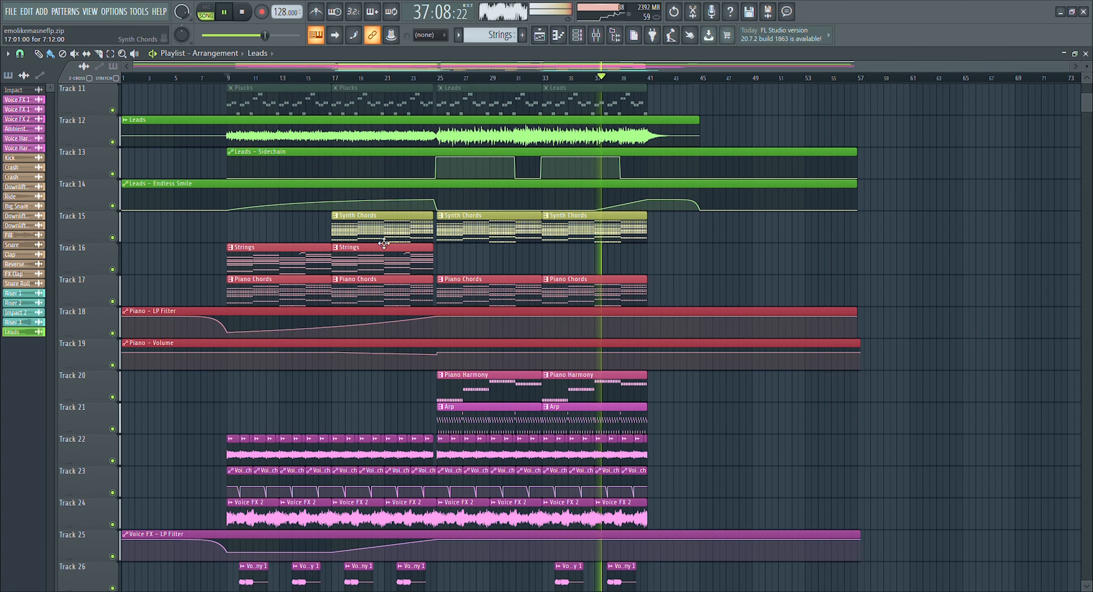
scroll(384, 243, up, 4)
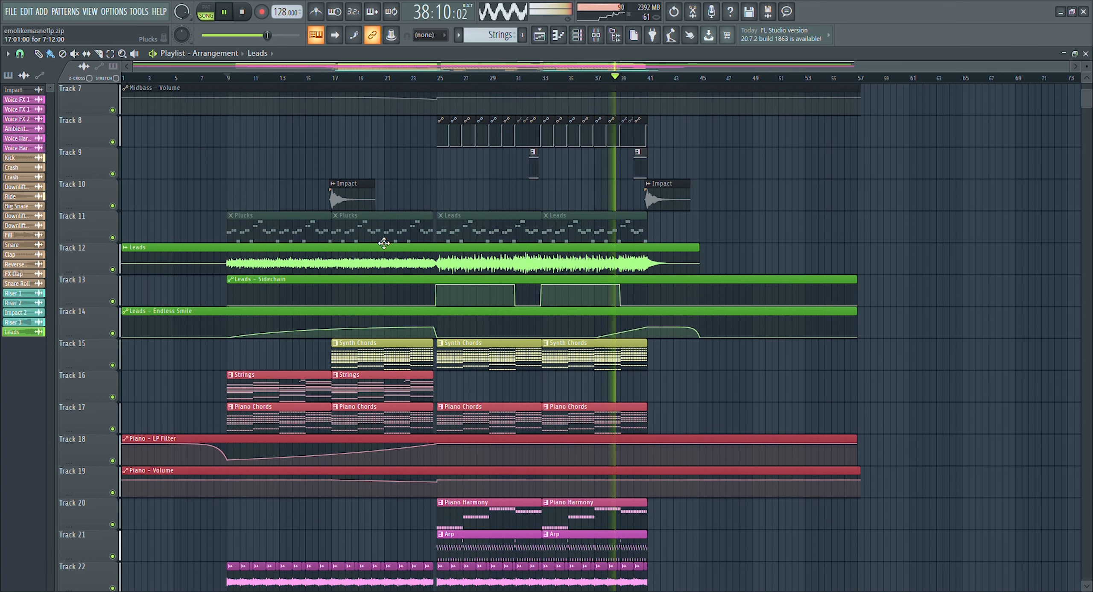
scroll(384, 242, up, 6)
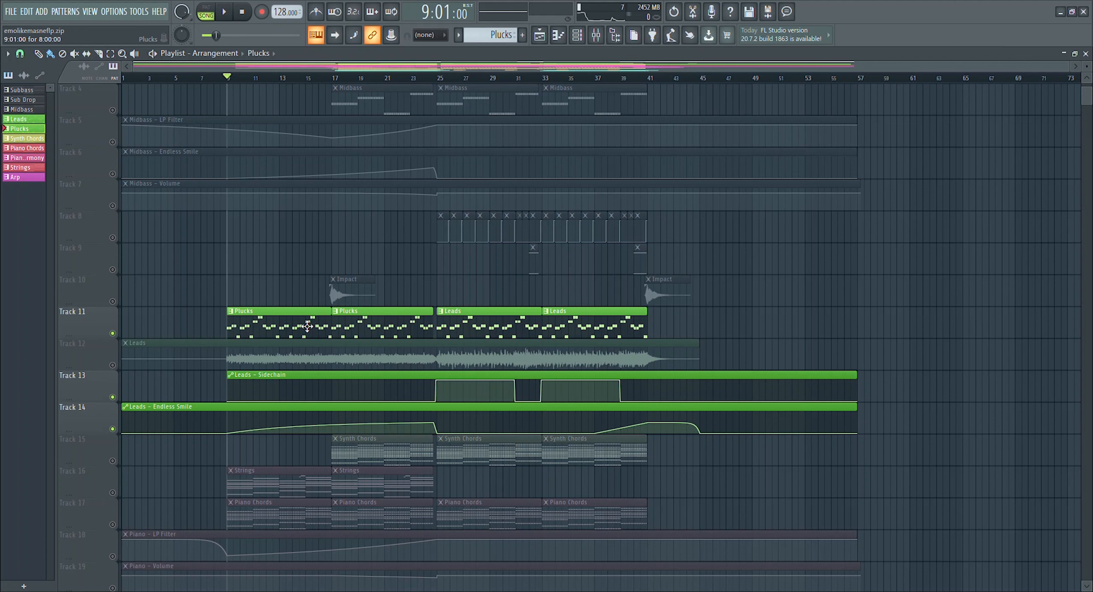
Step: Play the soloed Plucks part from bar 9 and inspect its melody notes in the piano roll
key(space)
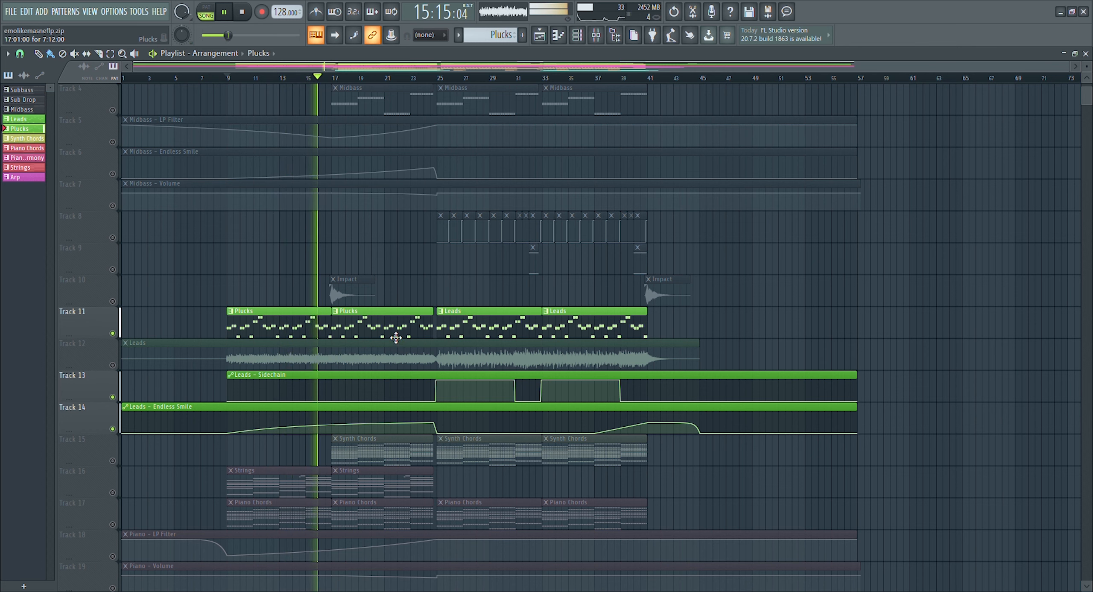
key(space)
double_click(264, 327)
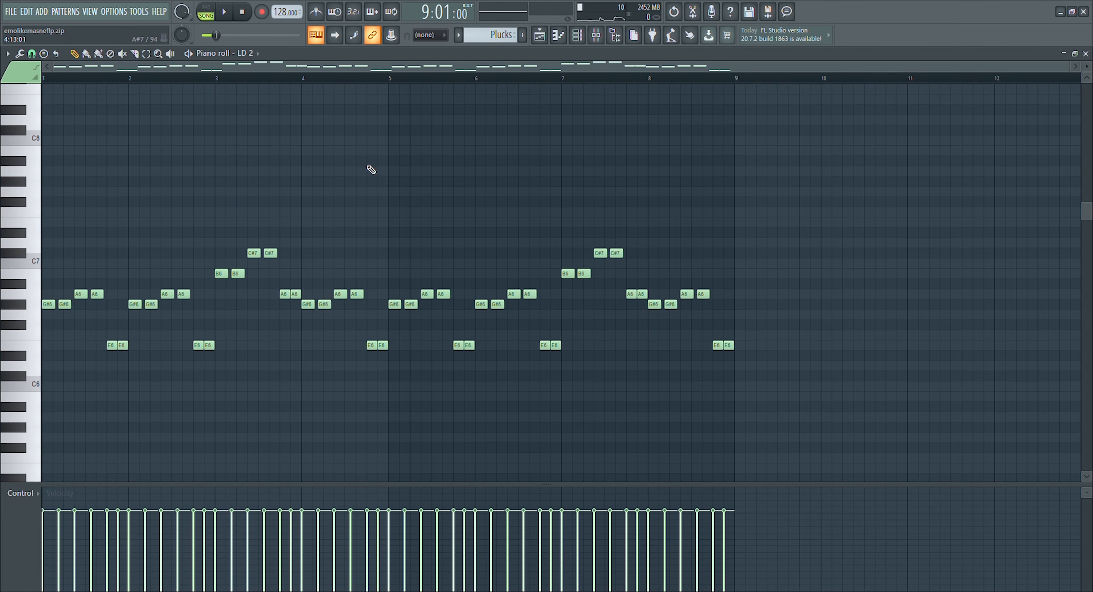
key(F5)
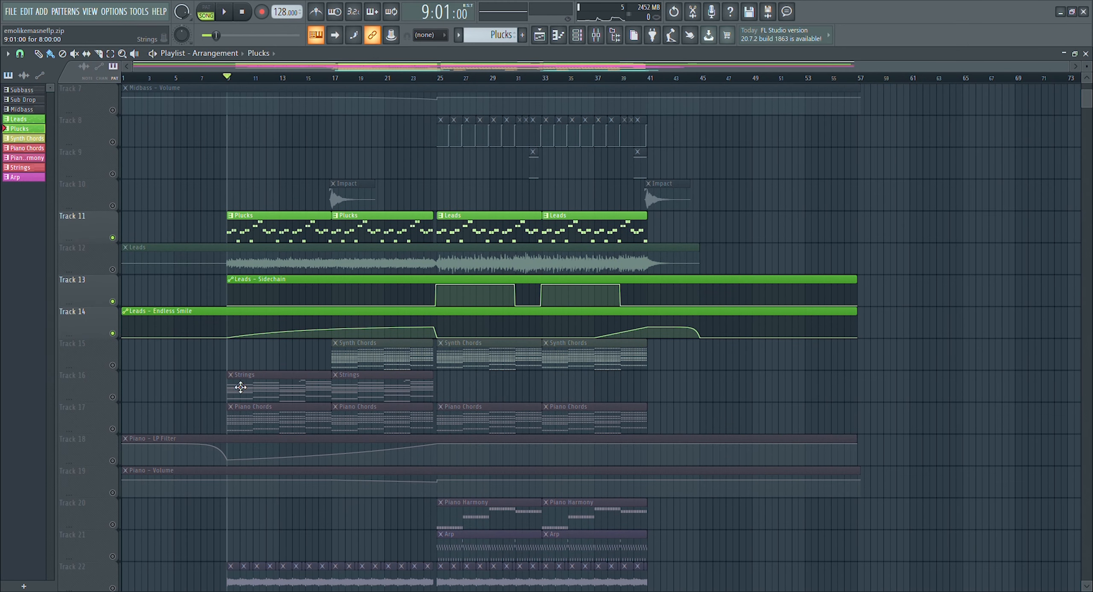
Step: Solo the Strings track (Track 16) in the playlist and play it from bar 9
click(116, 398)
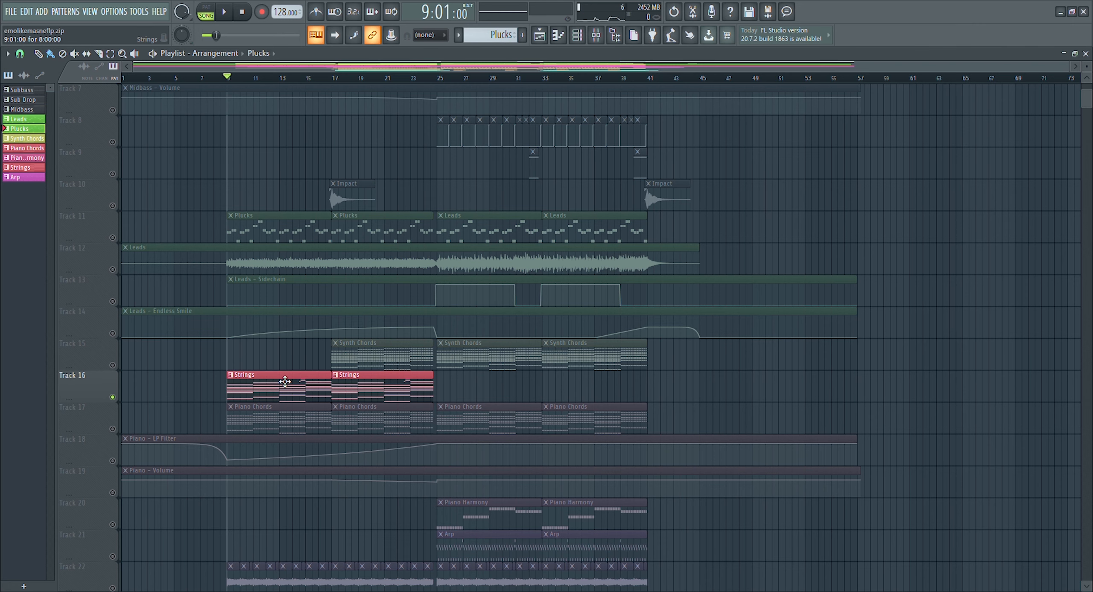
key(space)
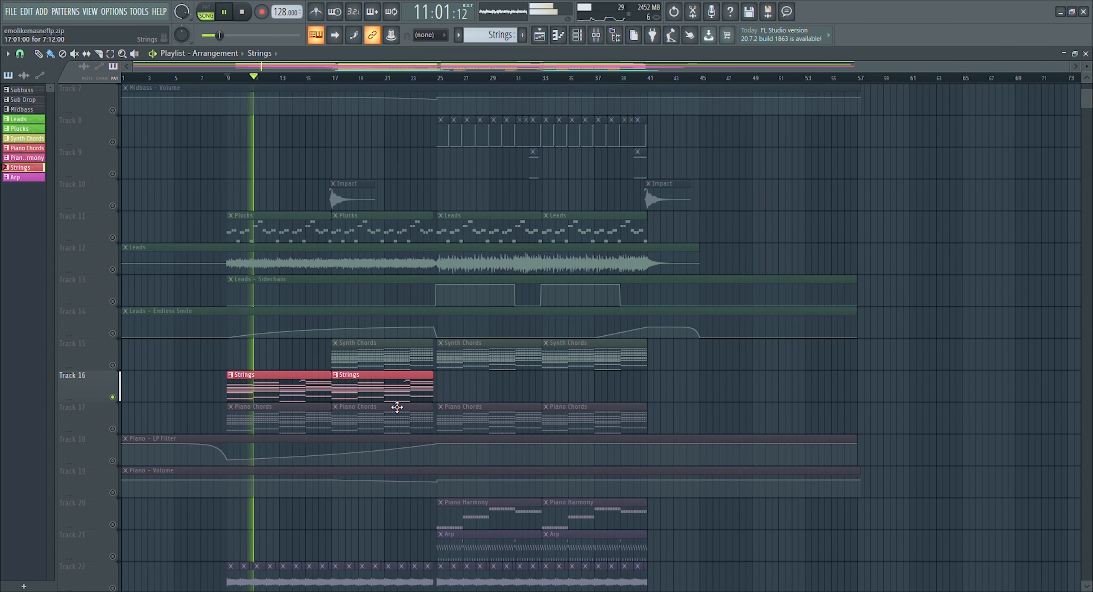
scroll(393, 391, down, 1)
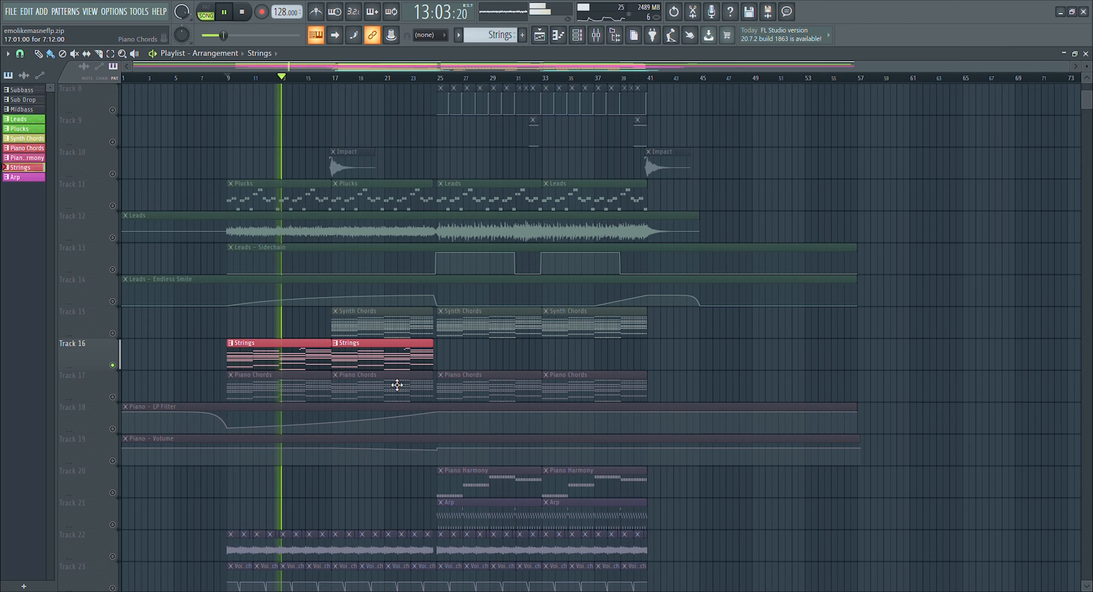
Step: Inspect all the chord notes of the Strings pattern in the piano roll and return to the playlist
double_click(318, 368)
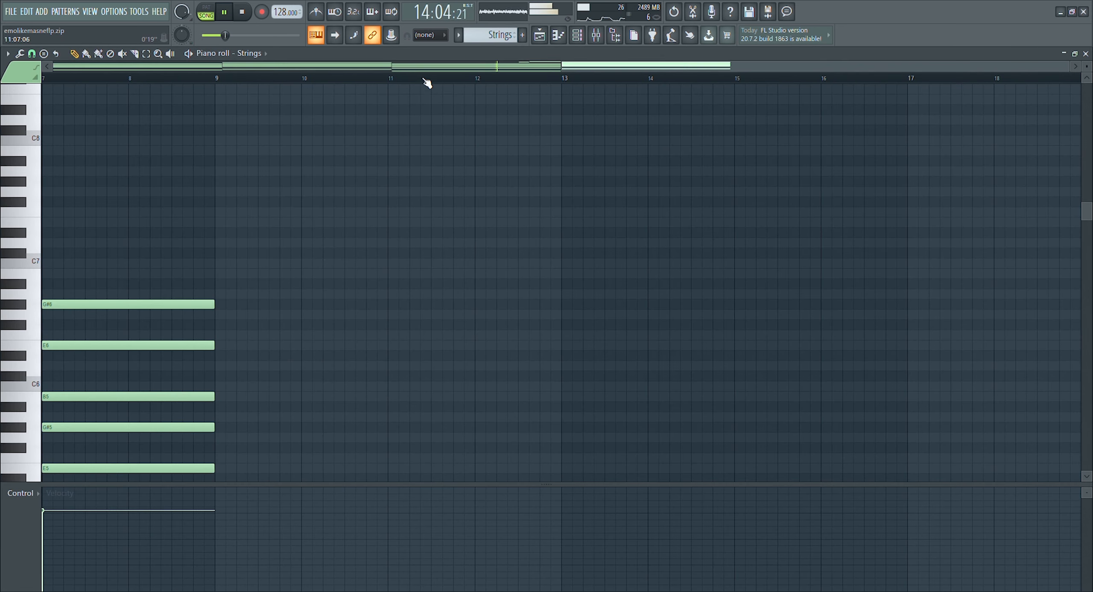
scroll(425, 79, left, 5)
scroll(458, 140, down, 6)
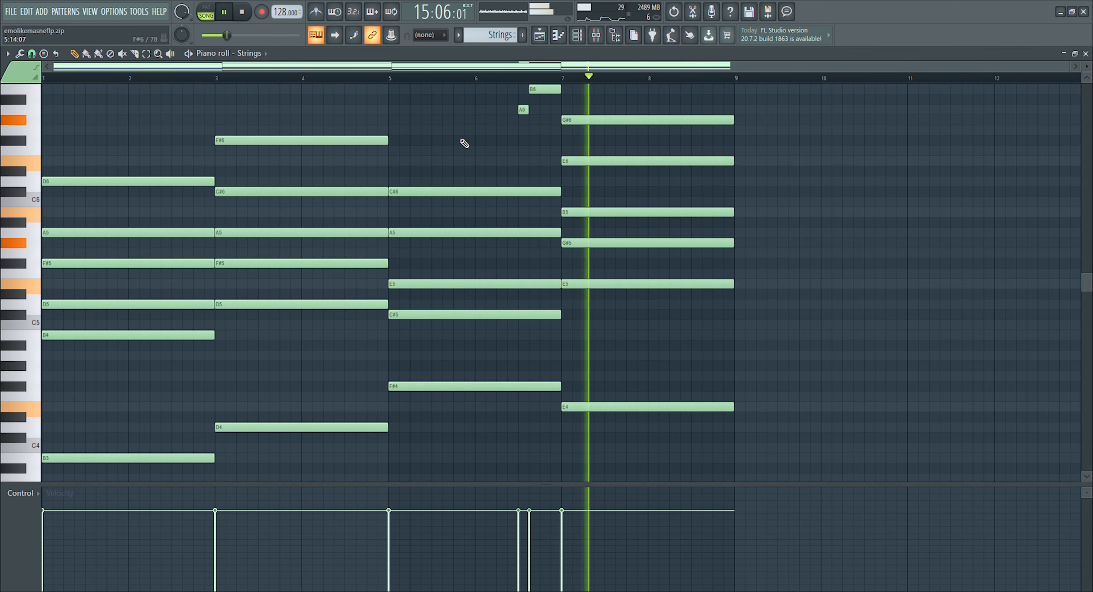
scroll(473, 158, up, 3)
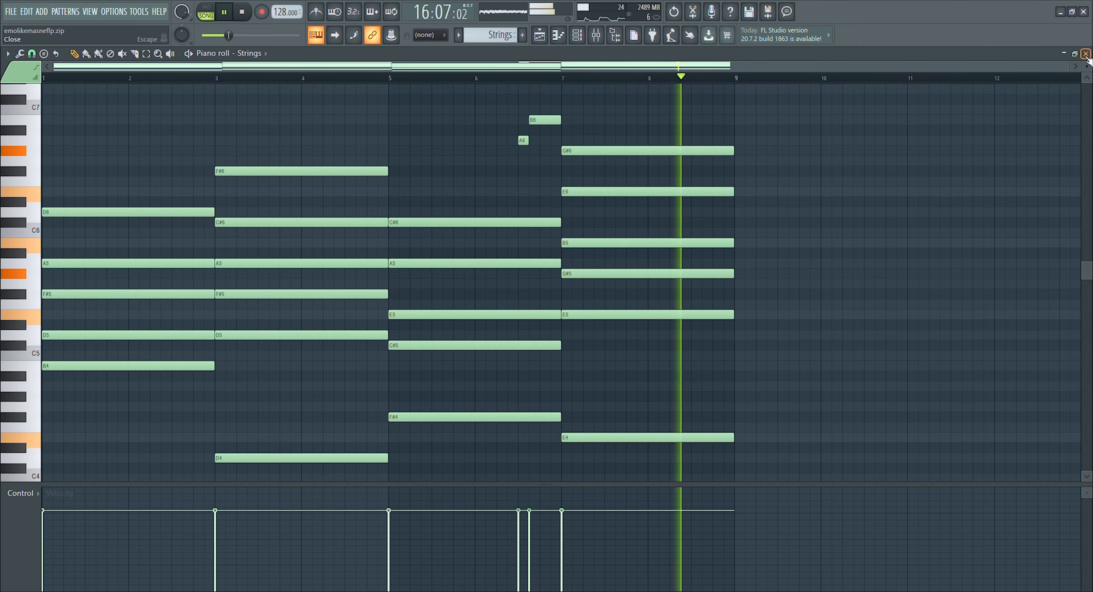
click(1086, 54)
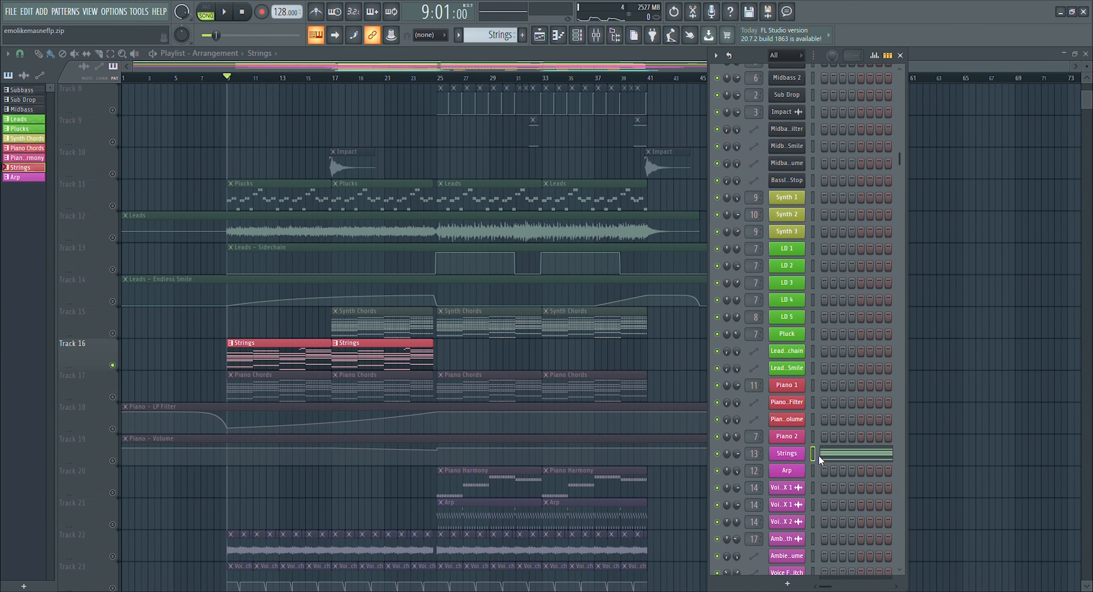
Step: Open the Strings channel's FLEX instrument and reposition its window to examine the preset and settings
click(787, 455)
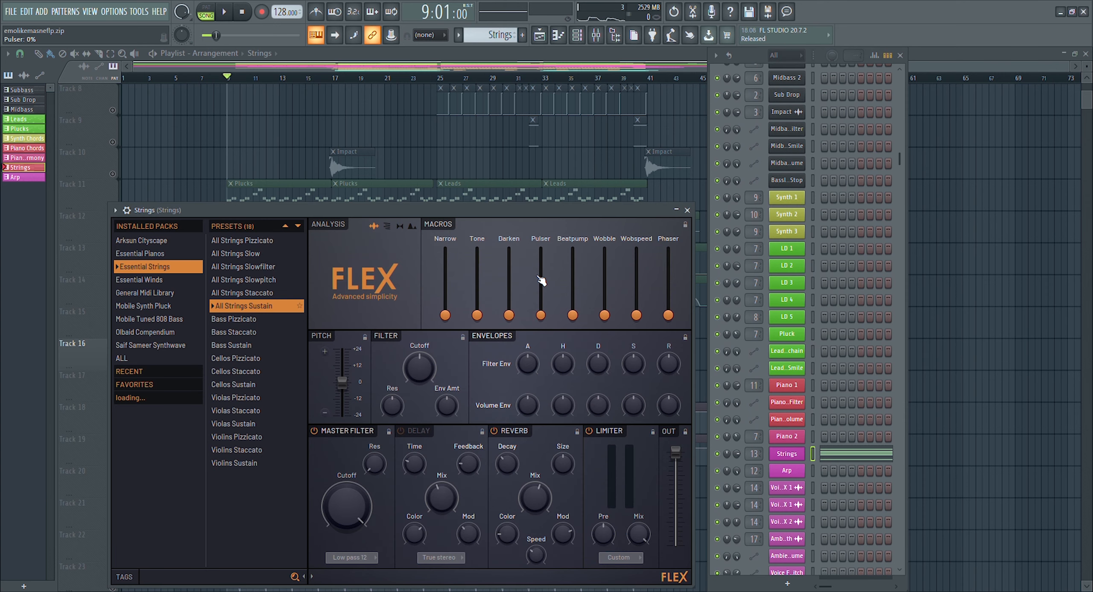
drag(527, 211, 566, 170)
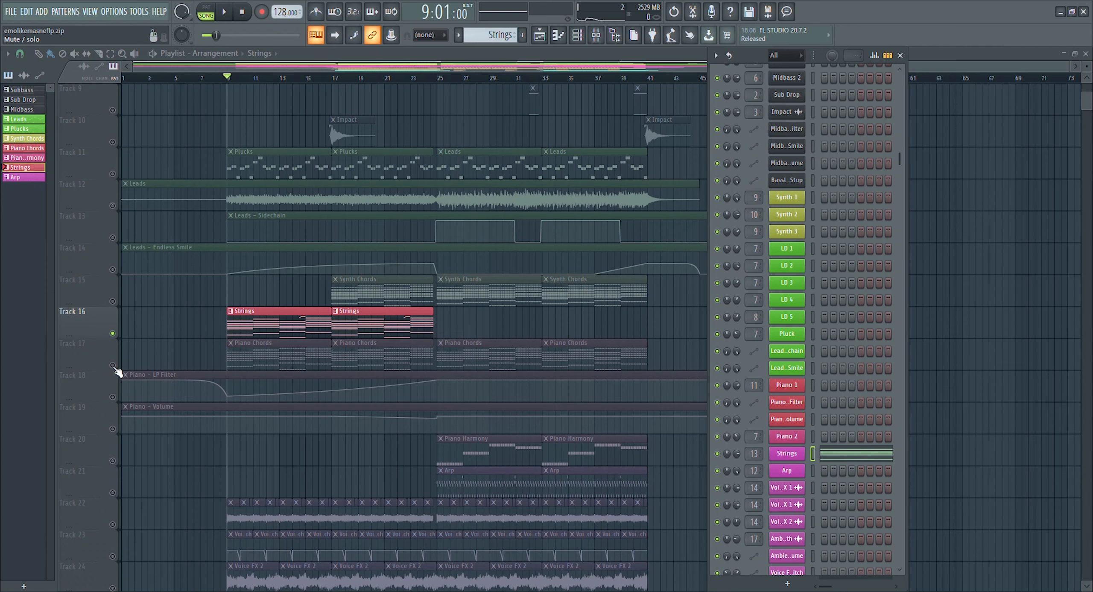
Step: Solo Piano Chords with its LP Filter and Volume automation (Tracks 17–19), play from bar 9 and show the channel rack
right_click(113, 366)
click(112, 396)
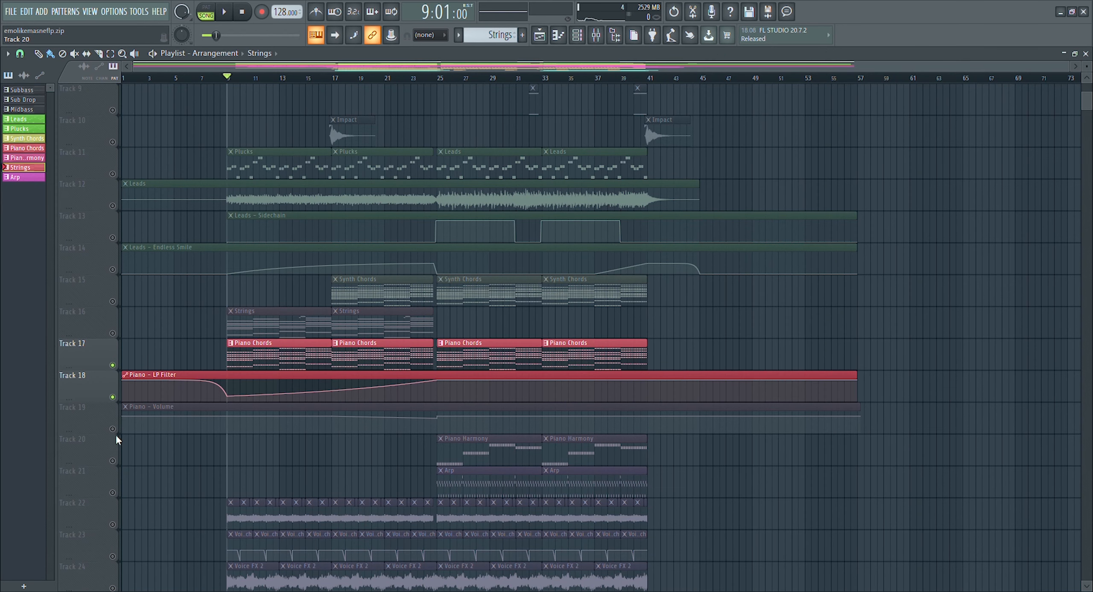
click(113, 429)
key(space)
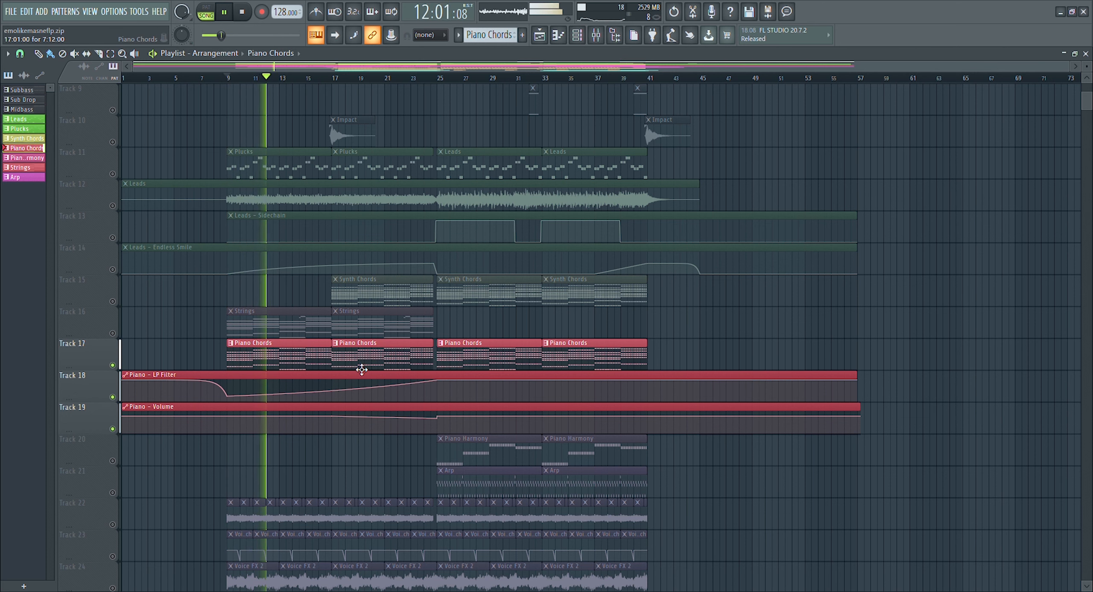
click(579, 35)
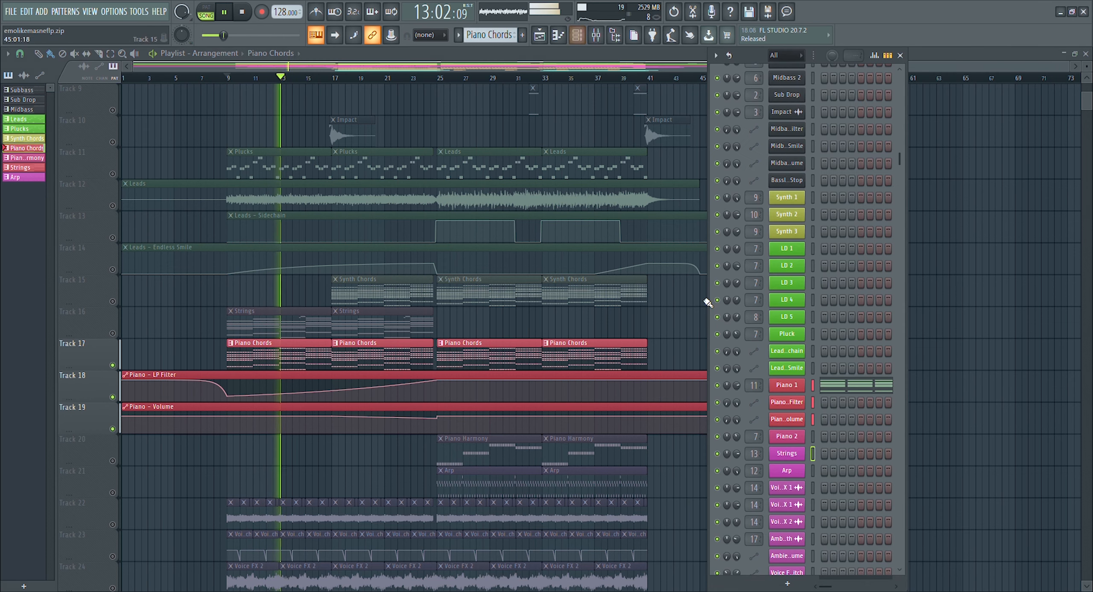
Step: Solo the voice effects, their automation, the voice harmonies and Ambient Synth (Tracks 22–28), and play them from bar 9
scroll(848, 357, down, 6)
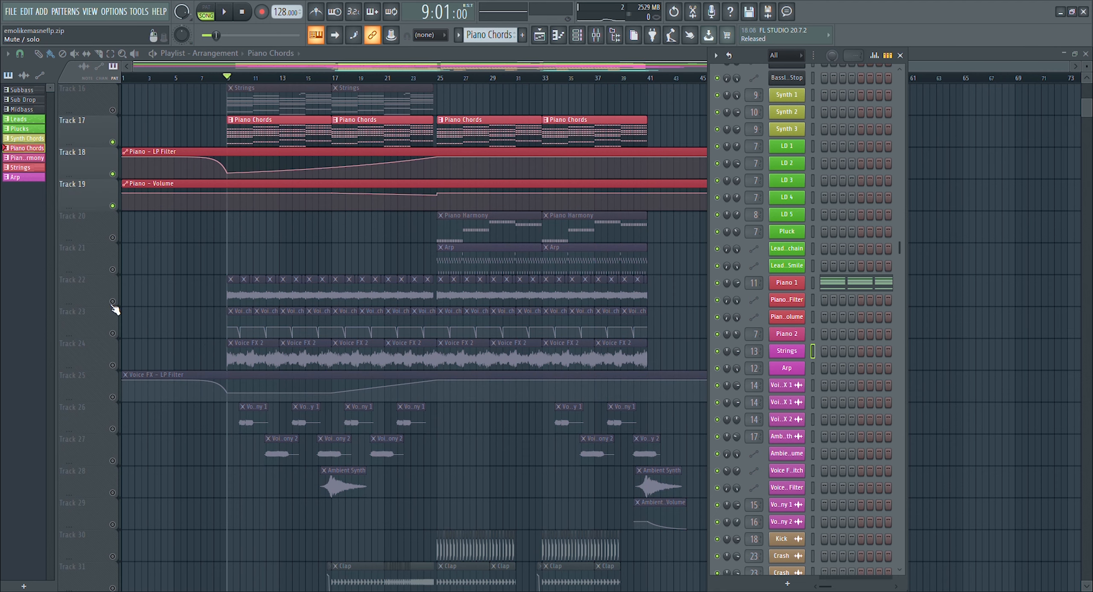
ctrl+click(113, 302)
click(112, 333)
click(112, 365)
click(113, 397)
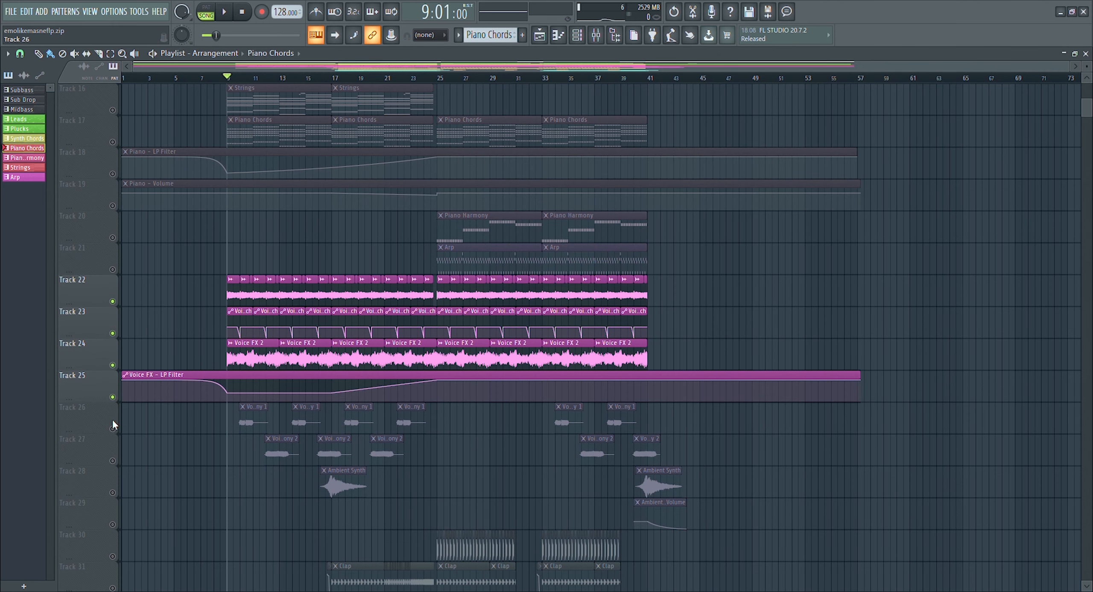
click(112, 429)
click(113, 460)
click(113, 492)
key(space)
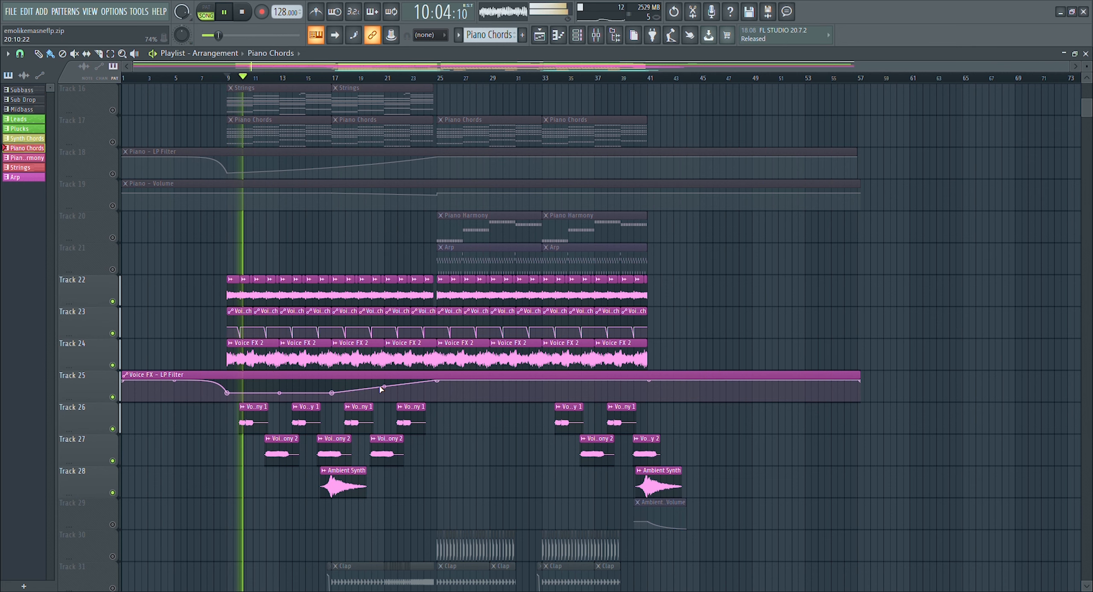
Step: Skip playback of the soloed voice tracks ahead to about bar 20 and on to about bar 23
scroll(390, 393, down, 2)
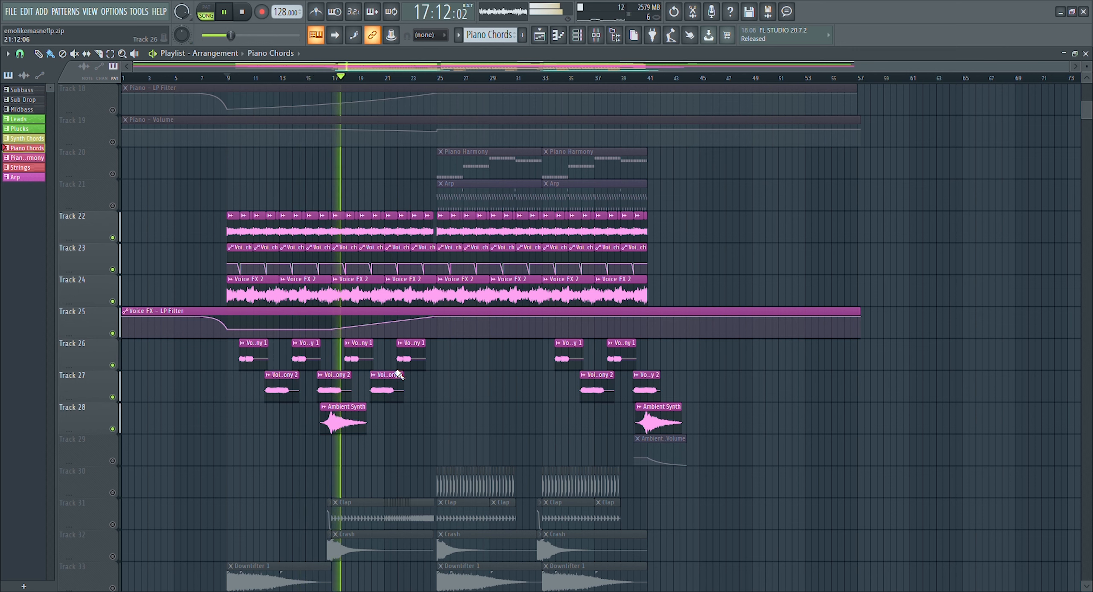
click(378, 78)
click(420, 79)
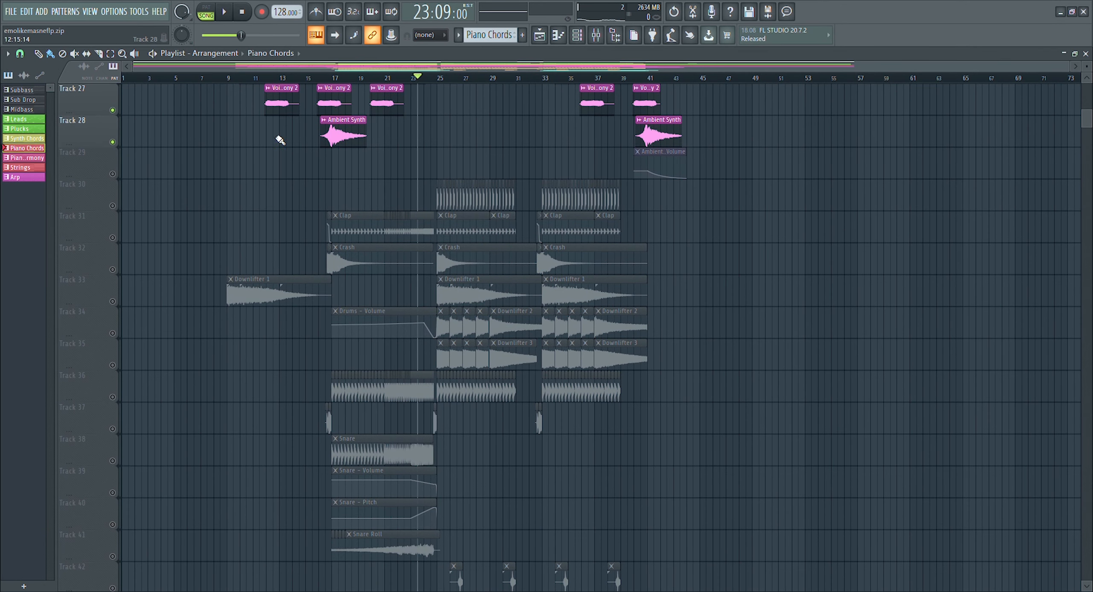
Step: Solo the Downlifter 1 track (Track 33) and play it from bar 9 while looking over the surrounding drum tracks
ctrl+click(116, 301)
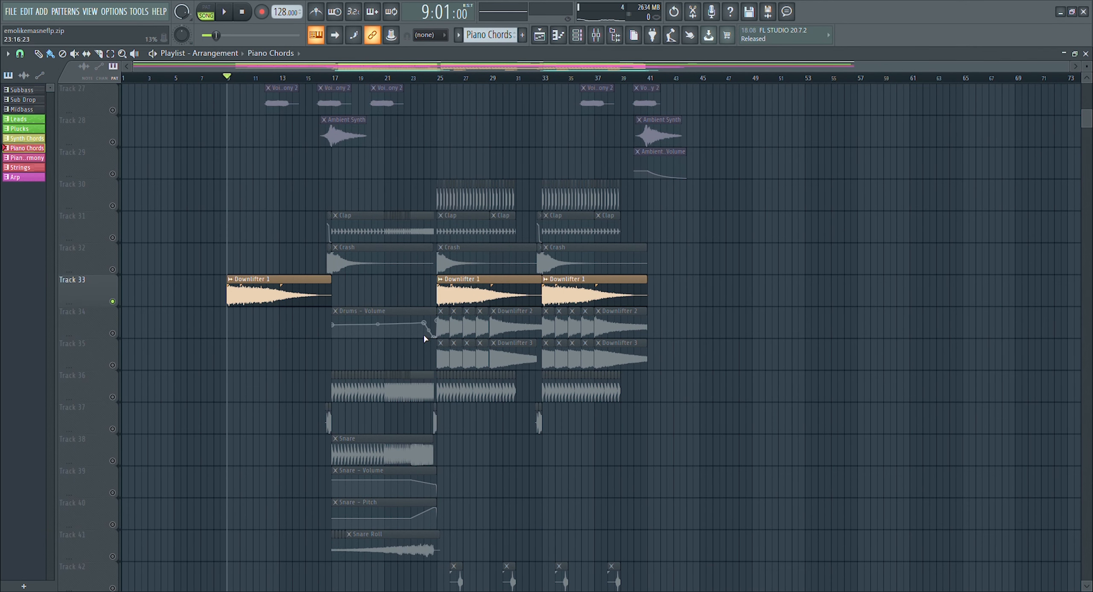
key(space)
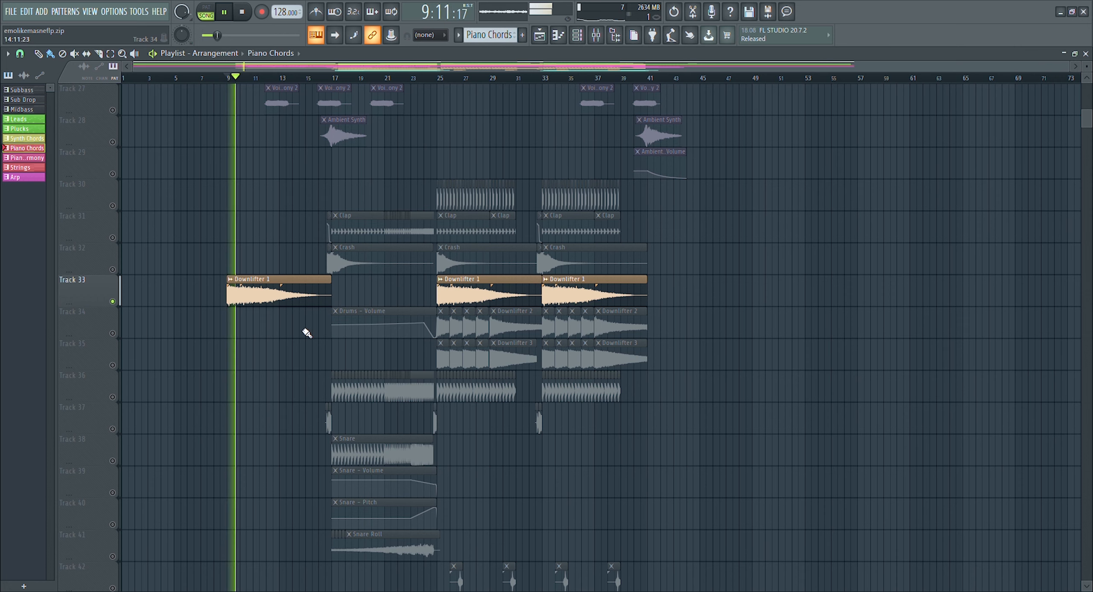
scroll(324, 302, down, 5)
scroll(324, 302, up, 3)
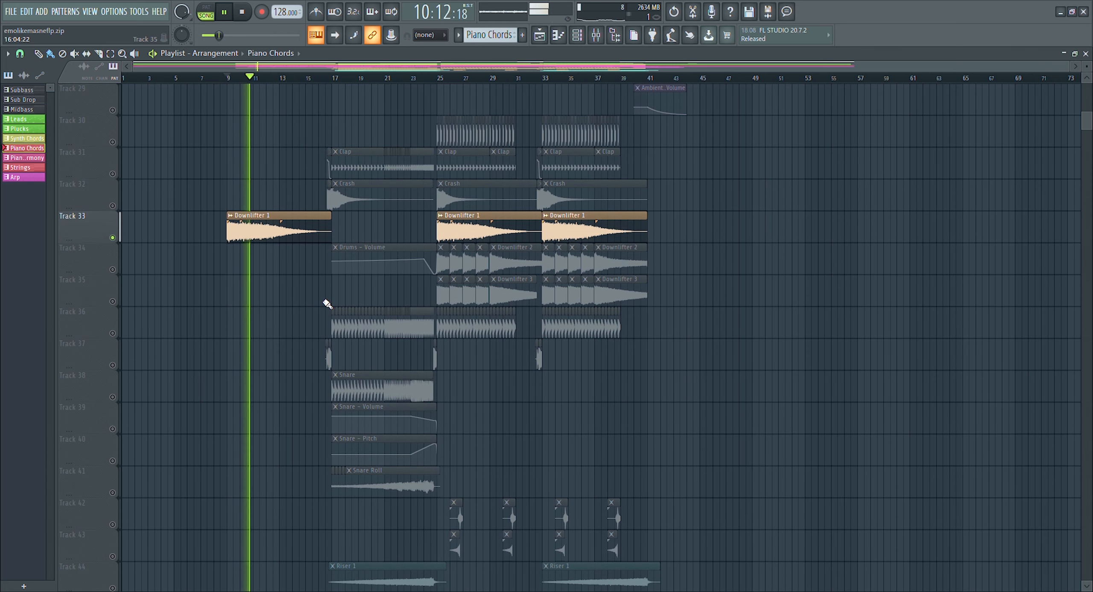
Step: Solo the build-up drum tracks (Tracks 31–41), play them from bar 17, and skip ahead to about bar 21 and bar 23
scroll(327, 304, up, 3)
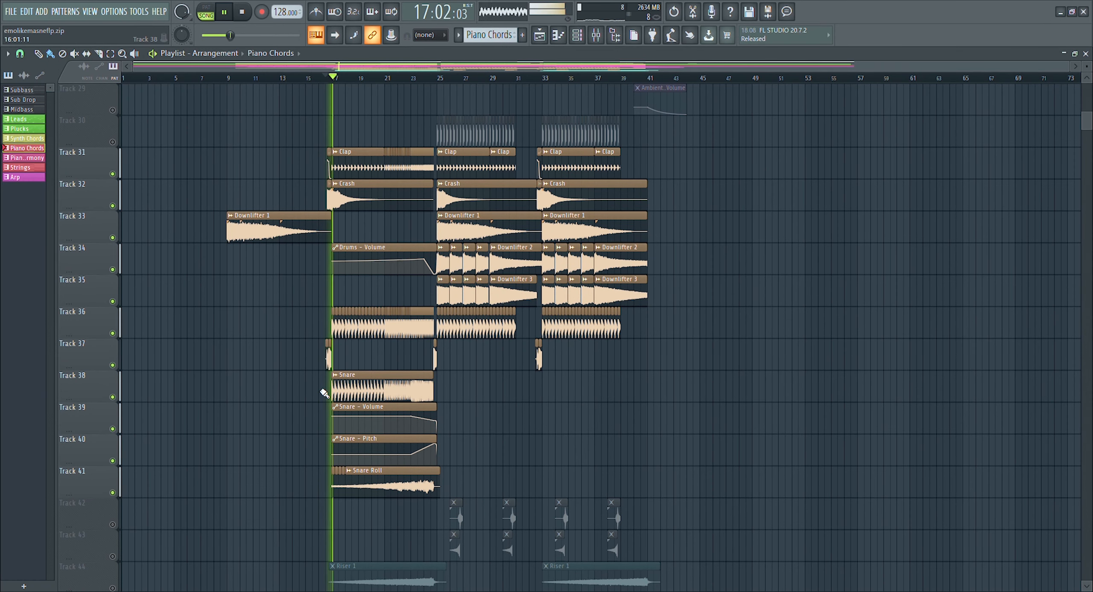
scroll(433, 247, up, 2)
scroll(413, 172, up, 3)
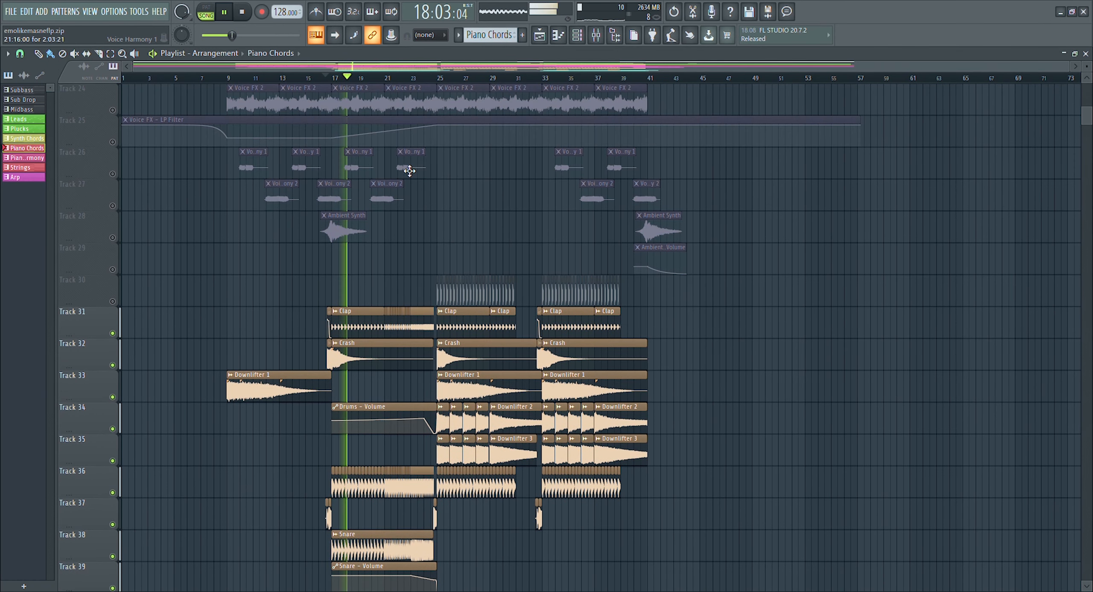
click(388, 79)
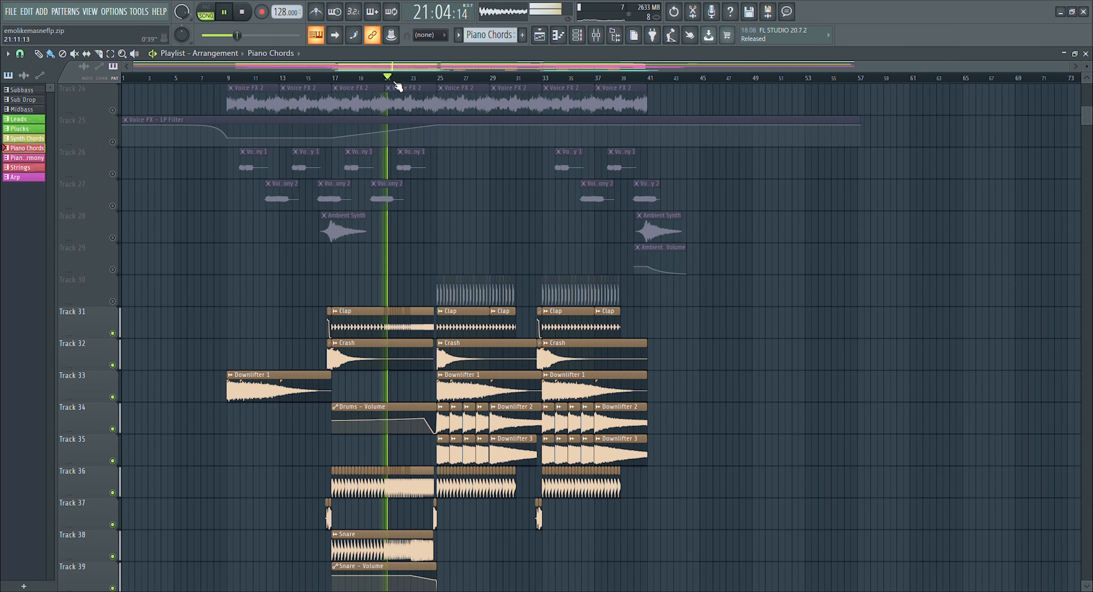
click(425, 81)
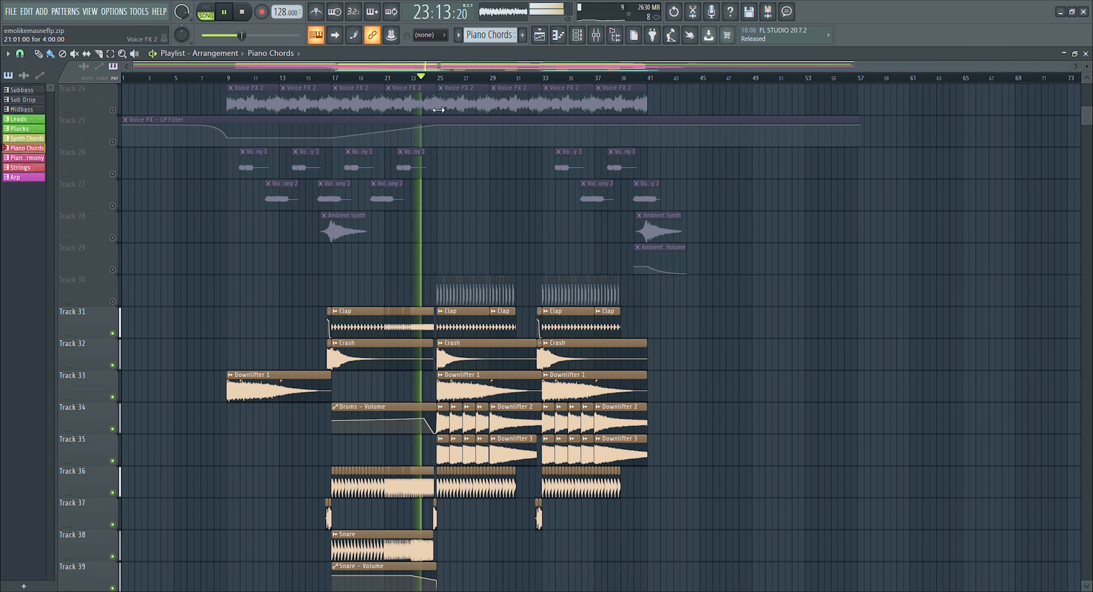
Step: Add the risers and Impact 2 (Tracks 44–47) to the solo, play from bar 17 and skip ahead to about bars 21 and 24
scroll(400, 234, down, 5)
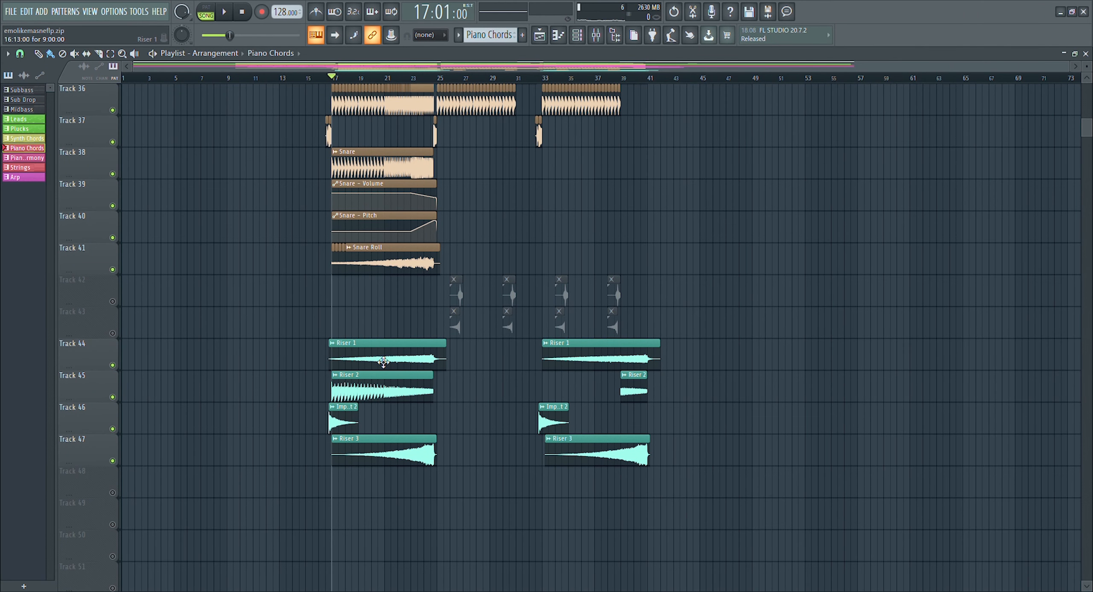
key(space)
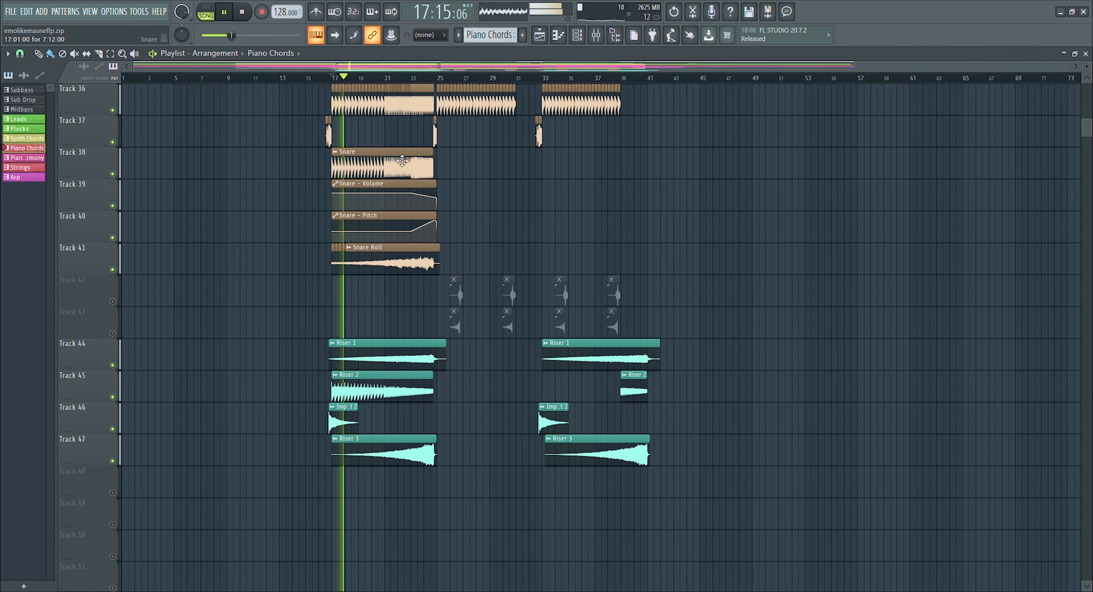
click(389, 79)
click(426, 80)
scroll(457, 257, up, 5)
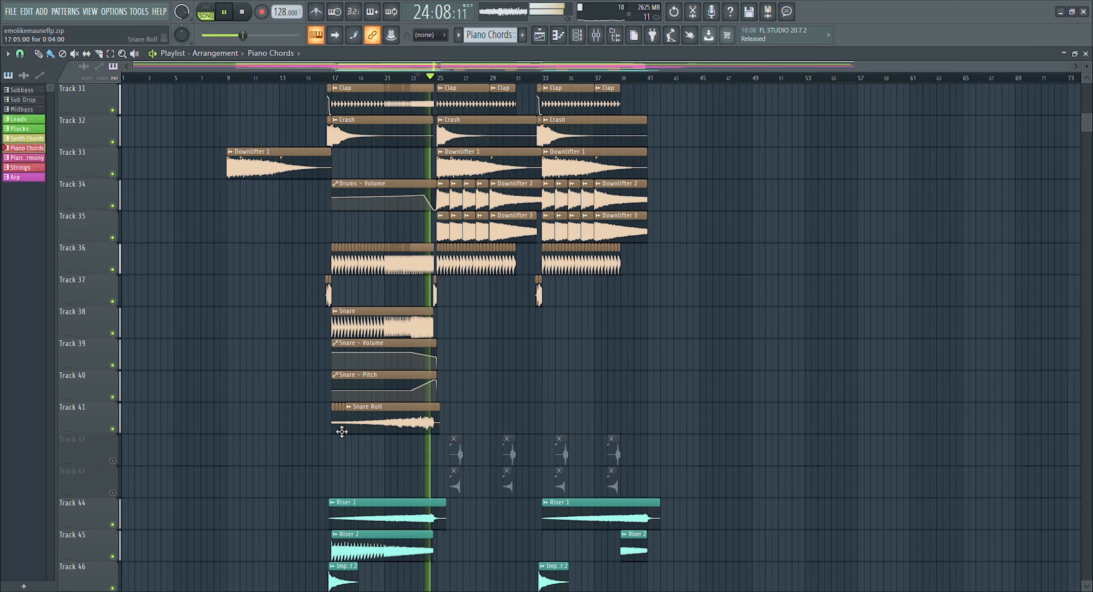
Step: Add Track 30 to the soloed drums, play the drop from bar 25 and skip ahead to about bar 32
scroll(350, 424, up, 4)
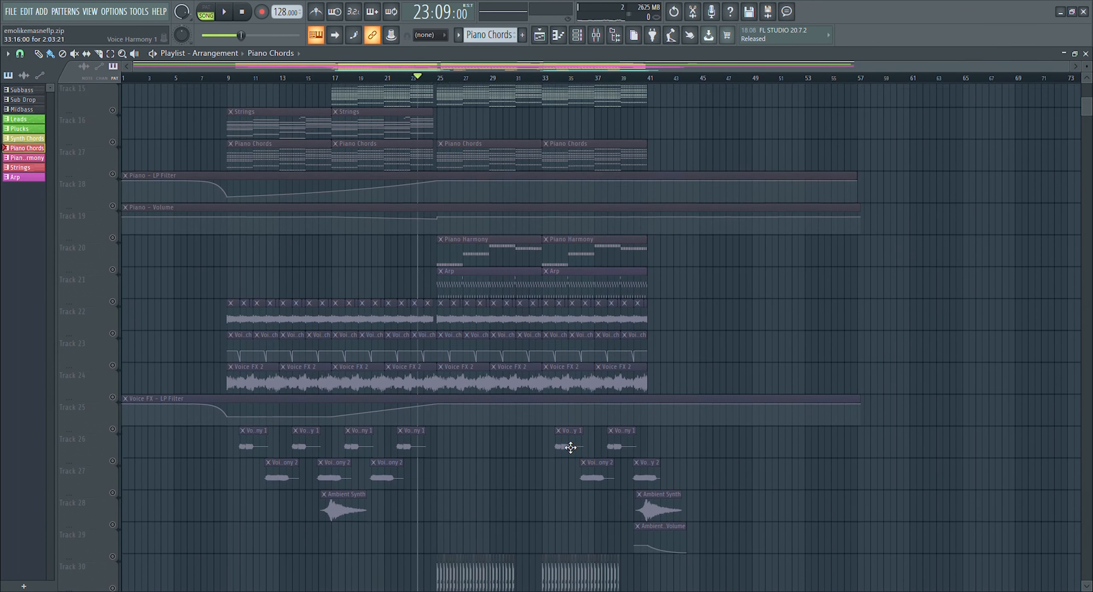
scroll(570, 447, down, 5)
scroll(514, 418, down, 4)
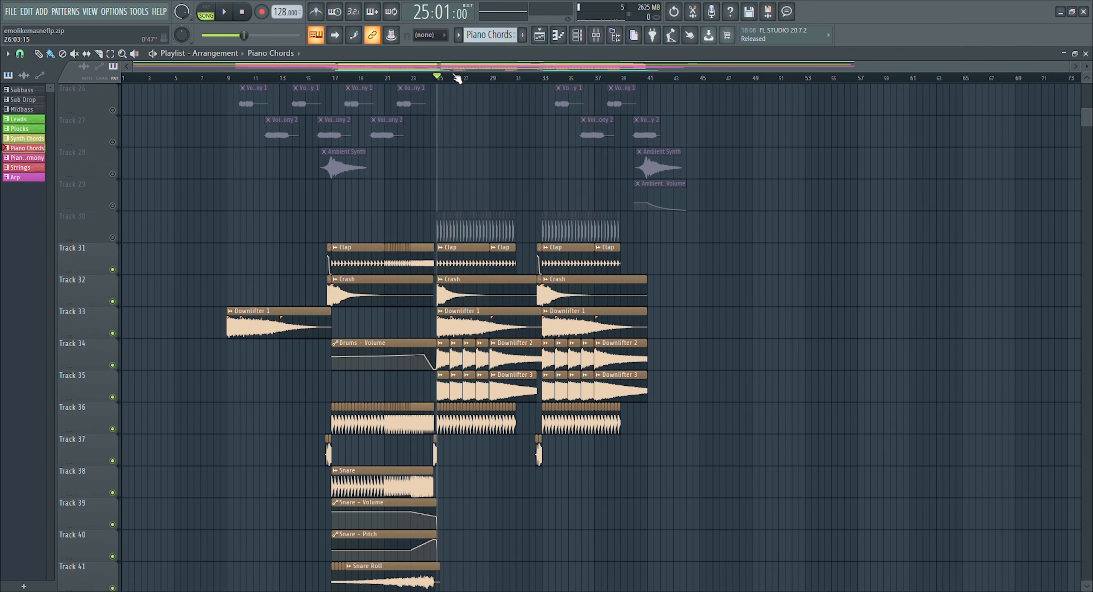
scroll(456, 86, up, 2)
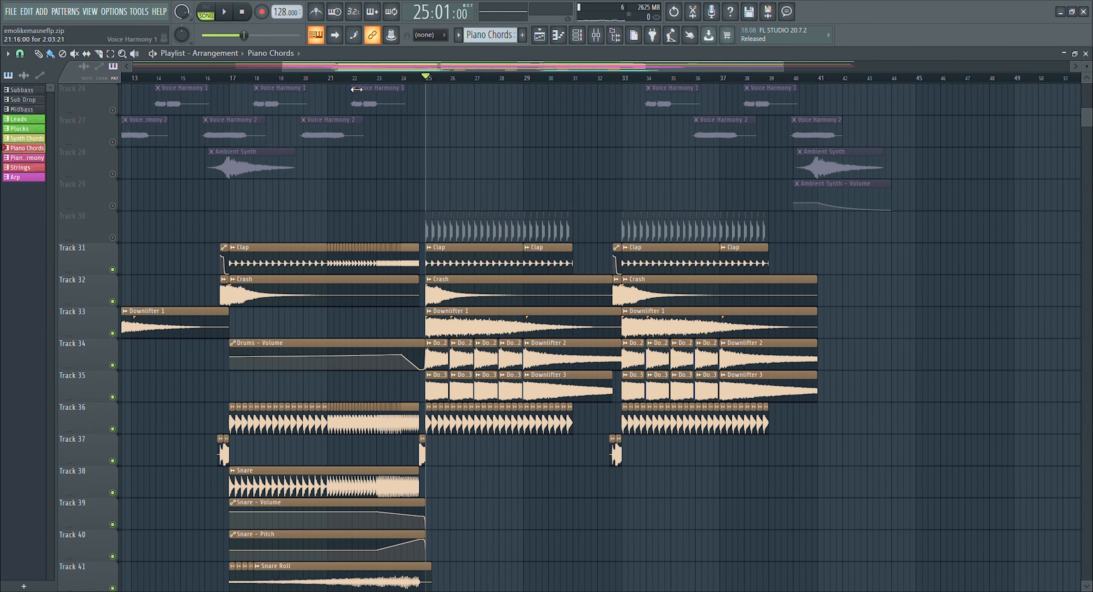
scroll(361, 83, down, 2)
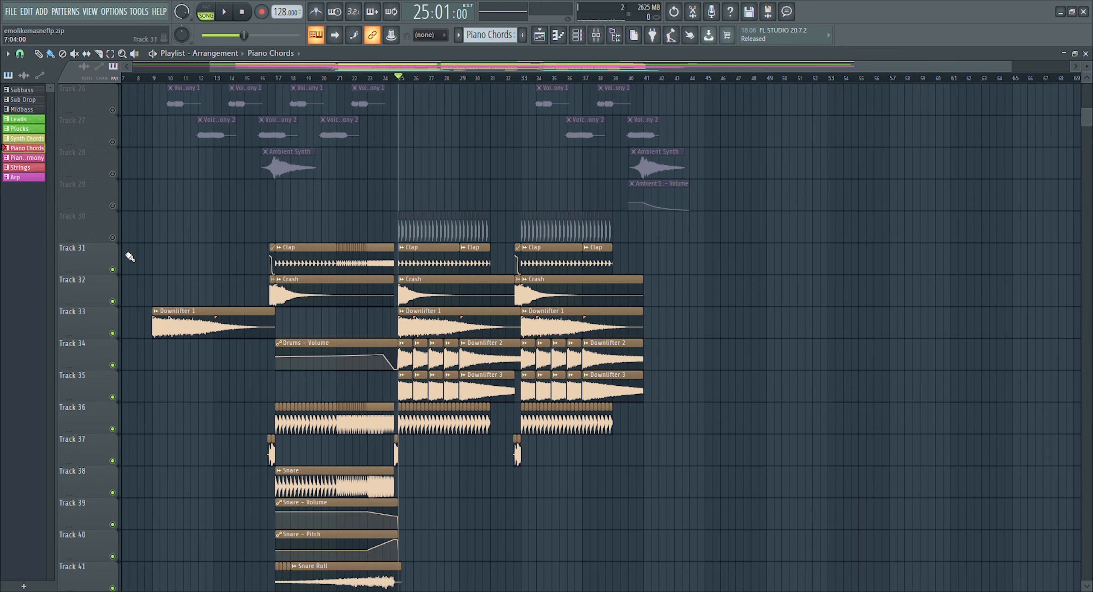
scroll(483, 343, down, 6)
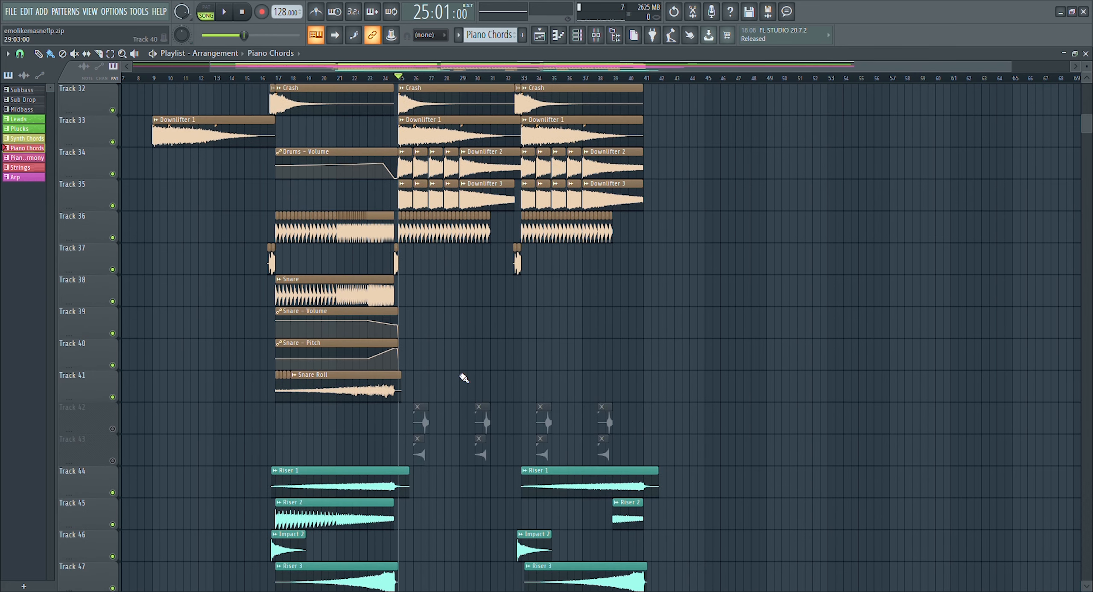
scroll(464, 378, up, 6)
key(space)
scroll(433, 79, up, 4)
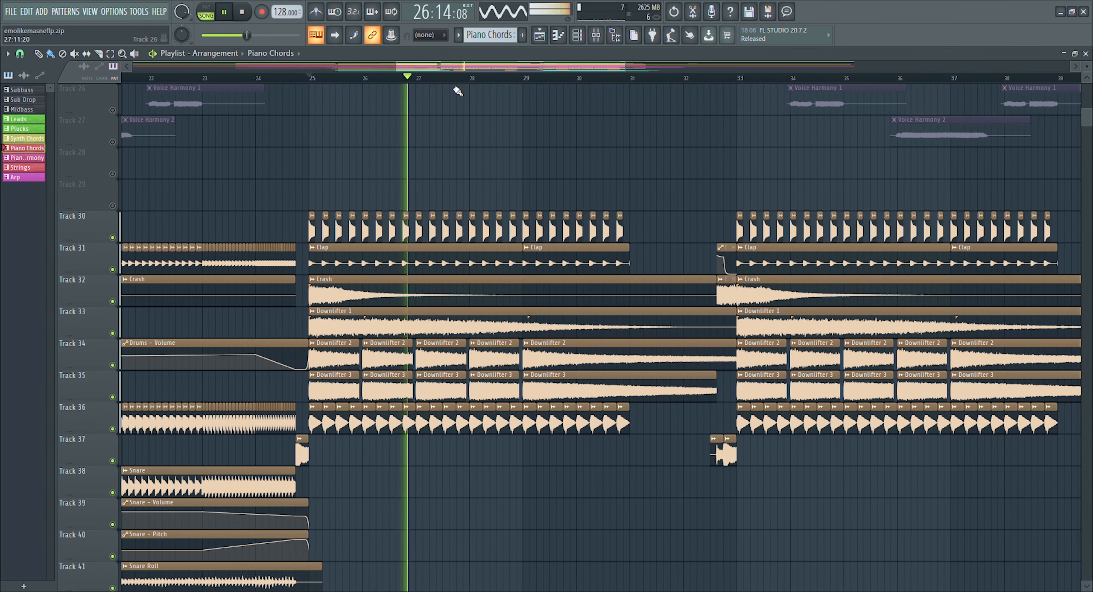
scroll(500, 81, down, 2)
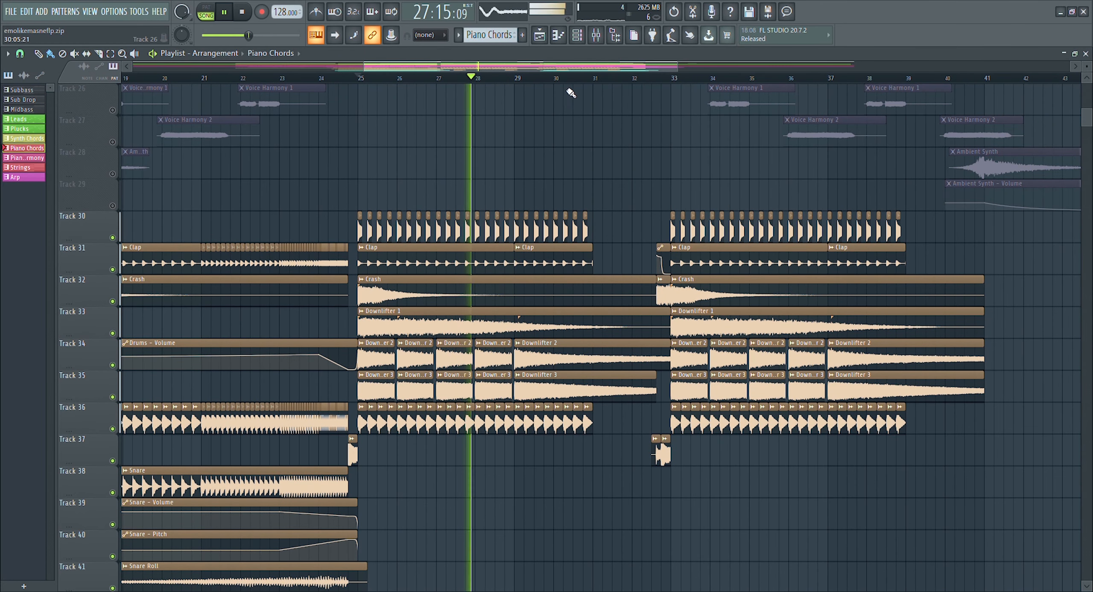
click(638, 79)
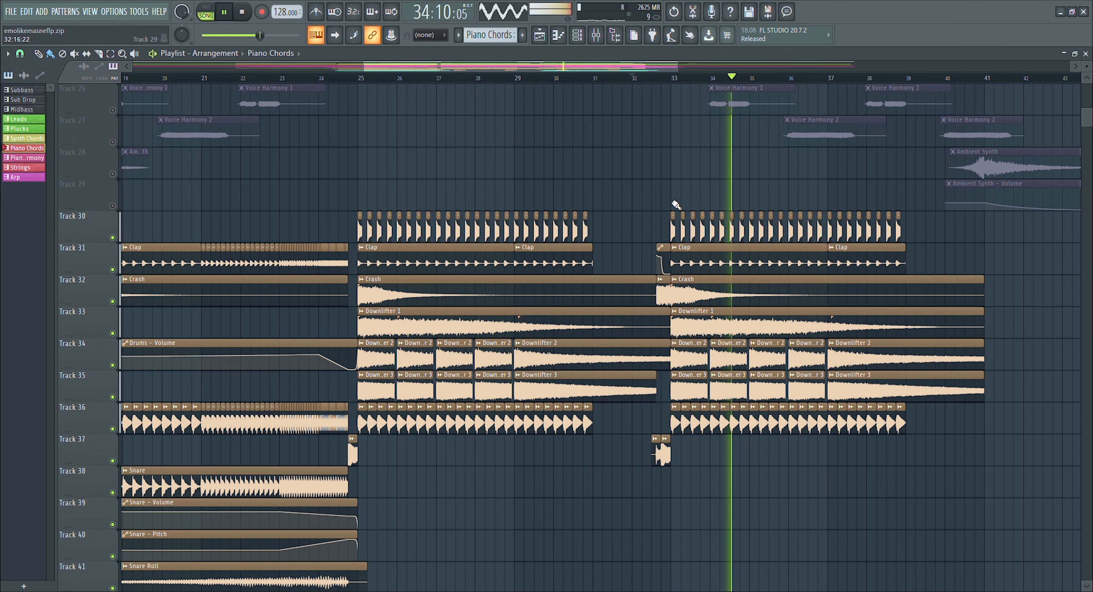
Step: Solo the FX Clap and Reverse Cymbal tracks (Tracks 42 and 43) and play them from bar 25
scroll(526, 385, down, 2)
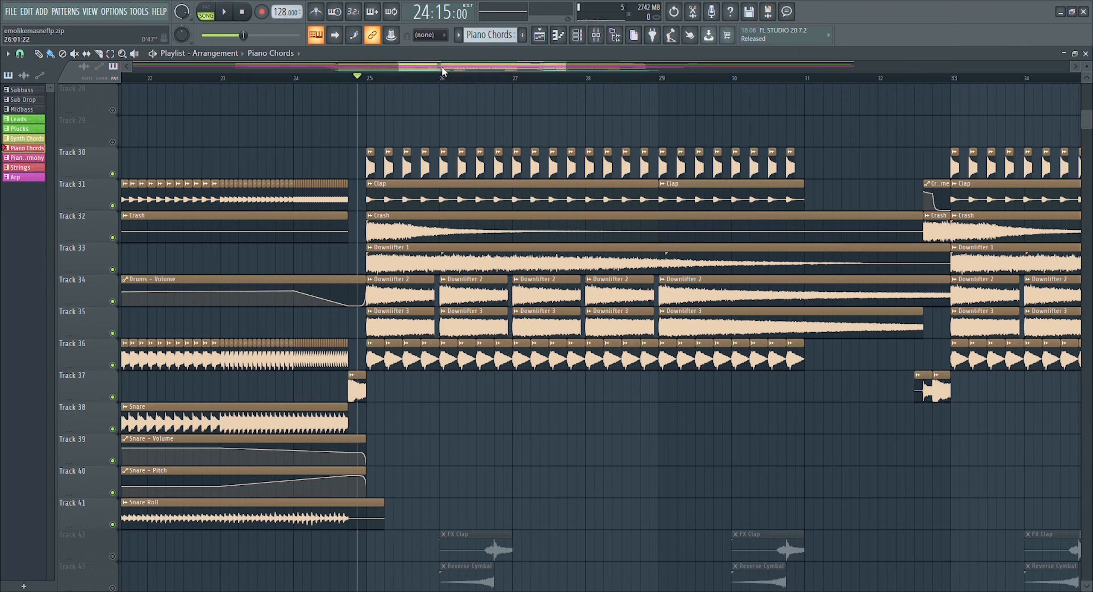
drag(443, 69, 447, 68)
ctrl+click(112, 365)
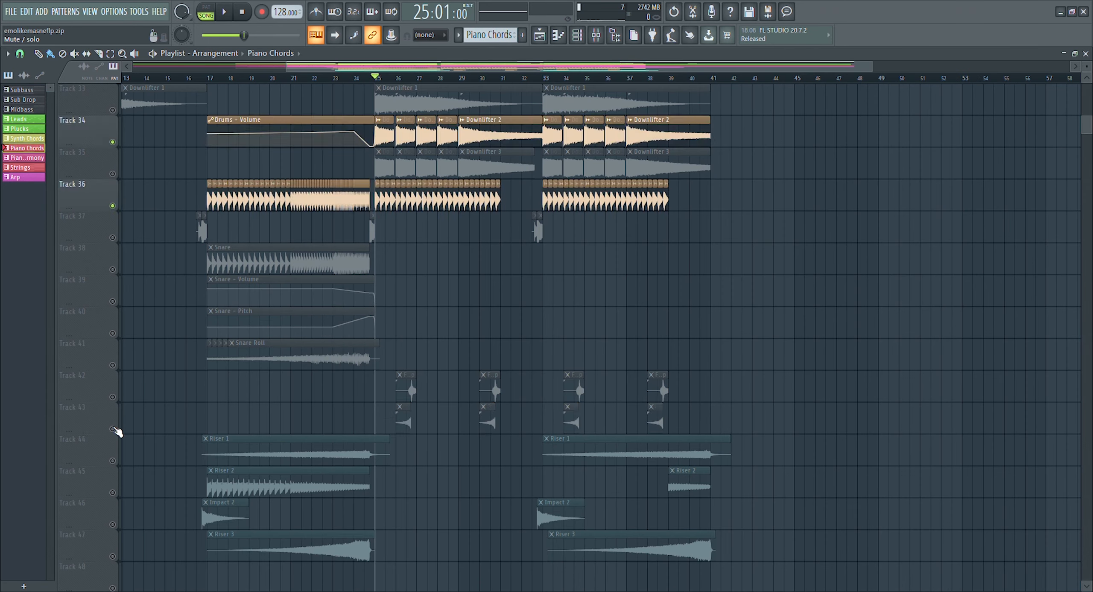
ctrl+click(112, 429)
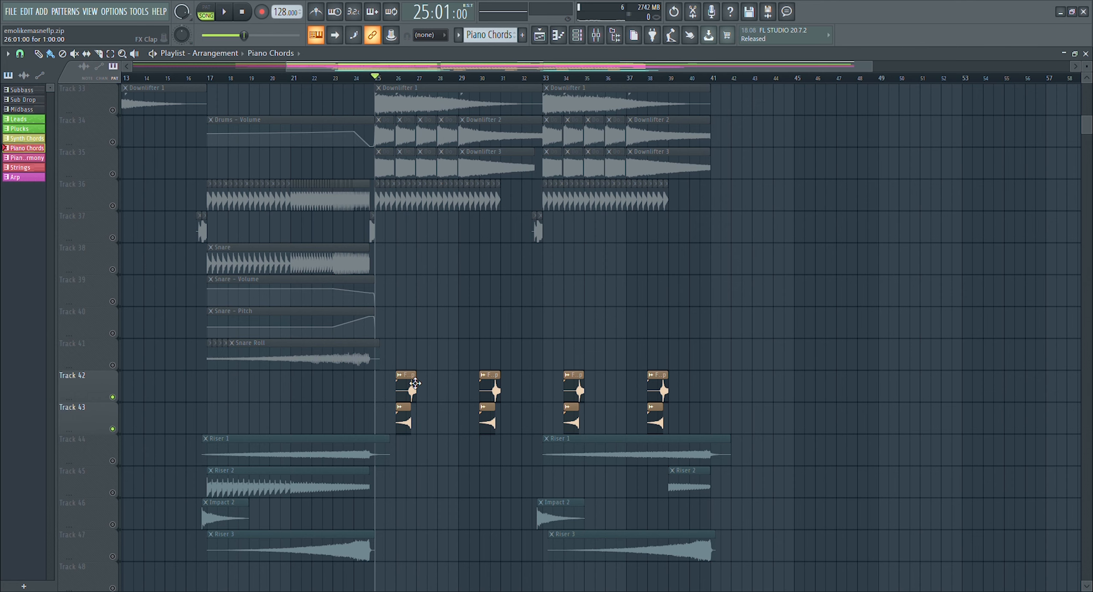
key(space)
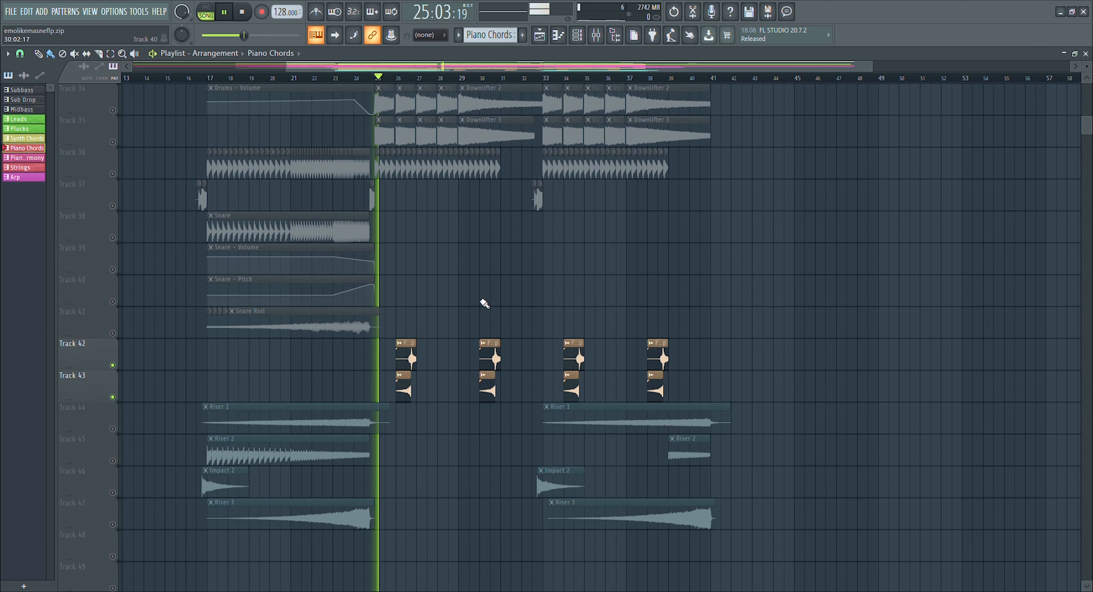
Step: Add Tracks 30–36, from the drum hits and Clap through the downlifters, back into the solo during playback
scroll(471, 302, up, 2)
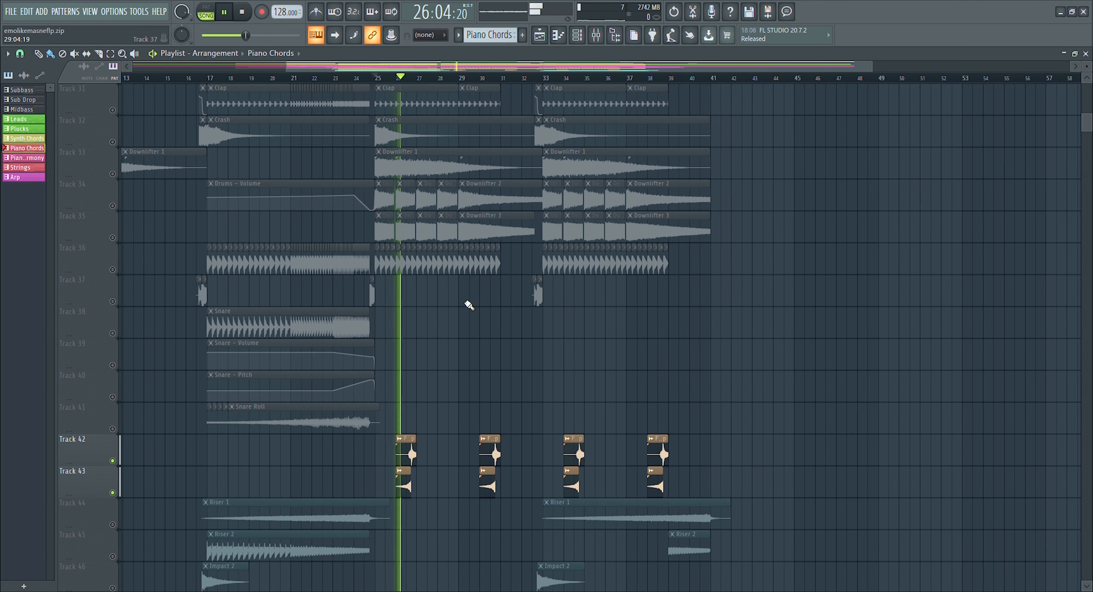
scroll(474, 306, up, 4)
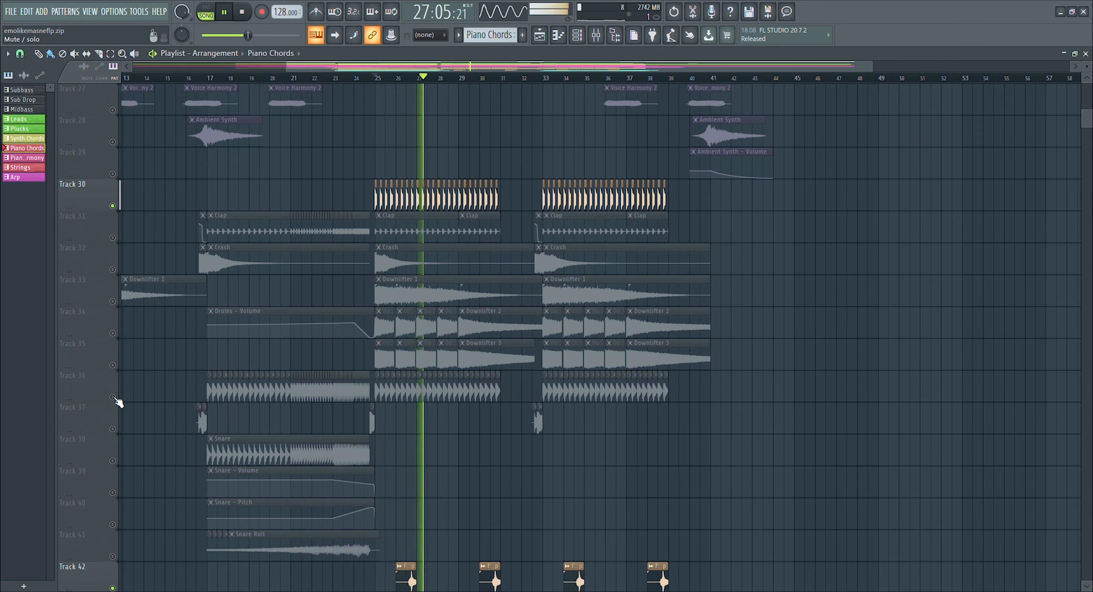
ctrl+click(113, 396)
ctrl+click(113, 365)
ctrl+click(112, 333)
ctrl+click(112, 301)
ctrl+click(113, 270)
ctrl+click(112, 238)
Step: Add Track 37, the risers and Impact 2 (Tracks 44–47) to the solo, and play through the second drop before stopping
scroll(498, 313, down, 3)
scroll(498, 313, down, 4)
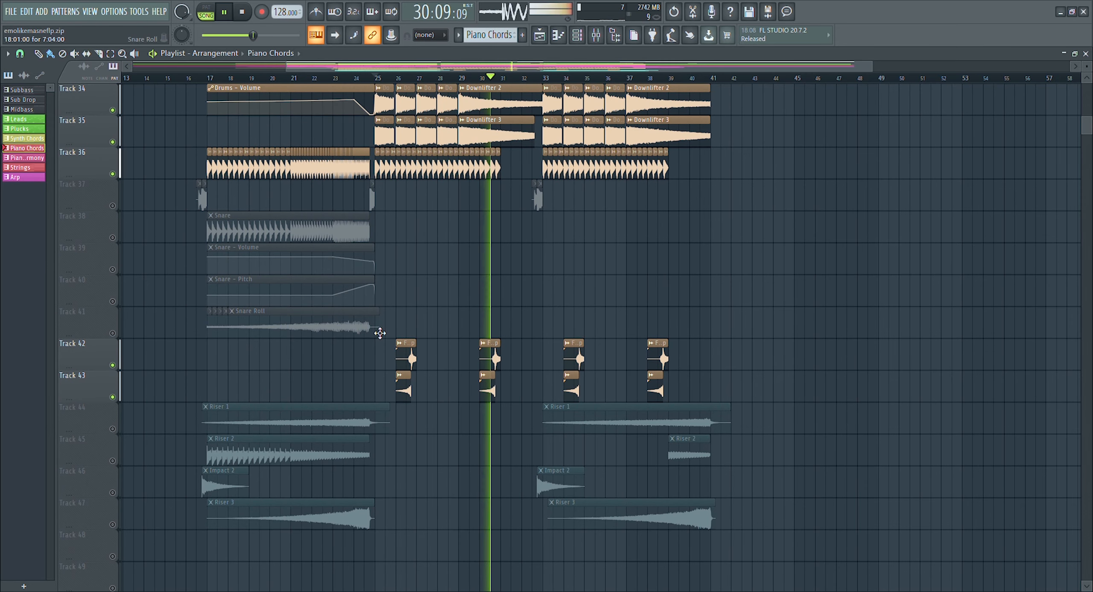
ctrl+click(113, 206)
ctrl+click(113, 492)
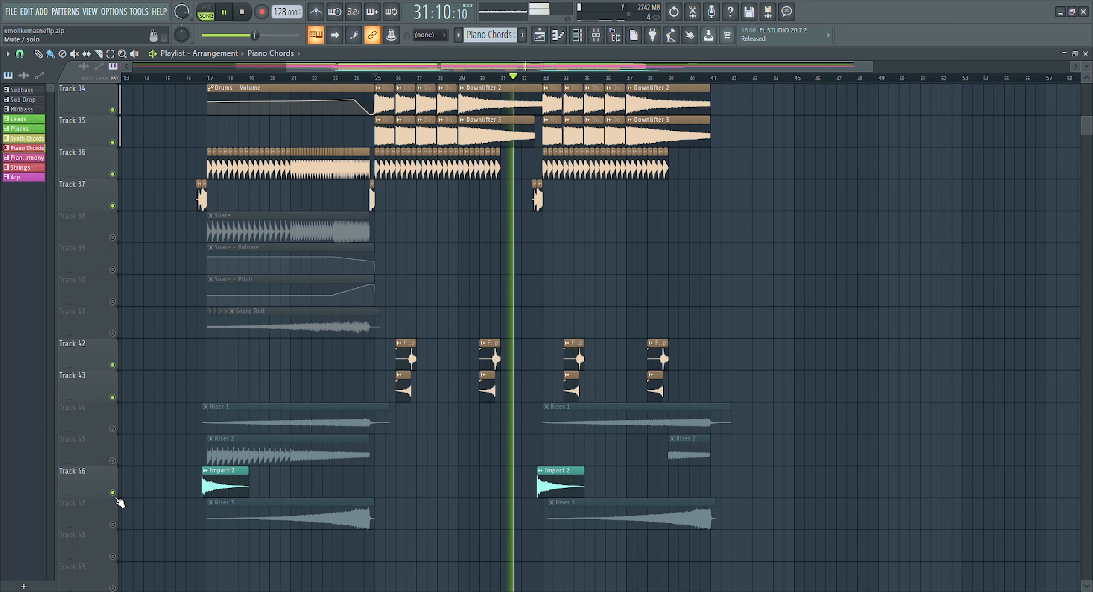
ctrl+click(112, 524)
ctrl+click(112, 460)
ctrl+click(112, 429)
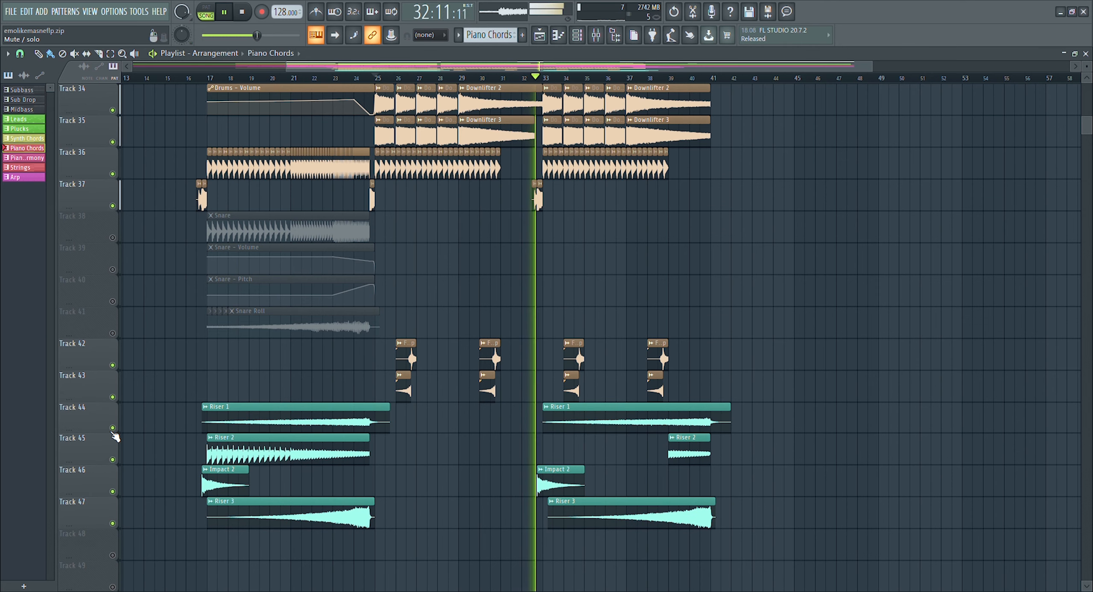
scroll(406, 444, up, 3)
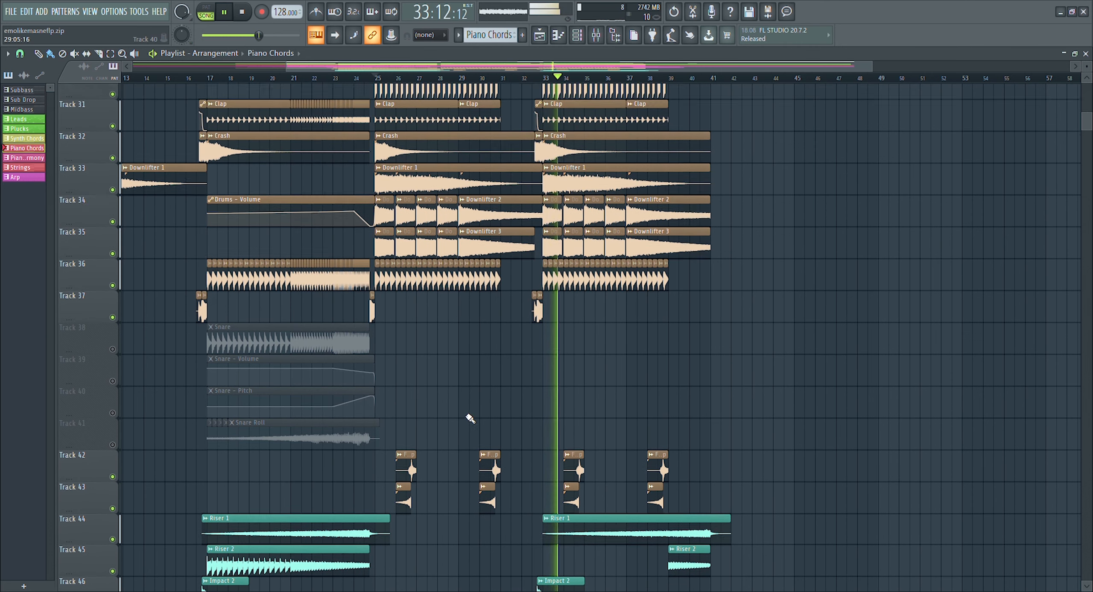
scroll(617, 421, down, 4)
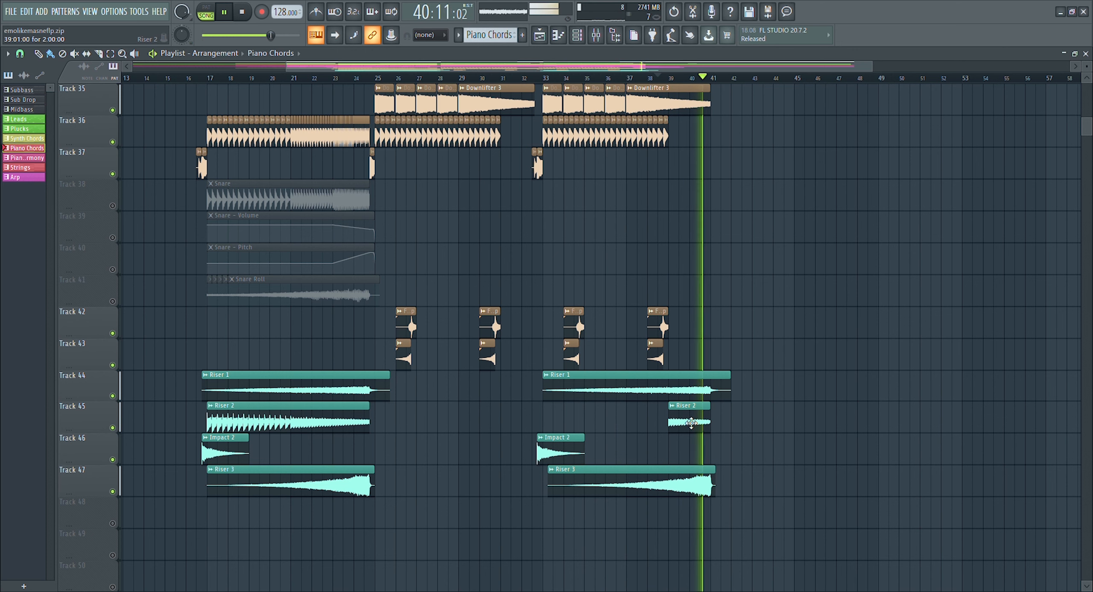
key(space)
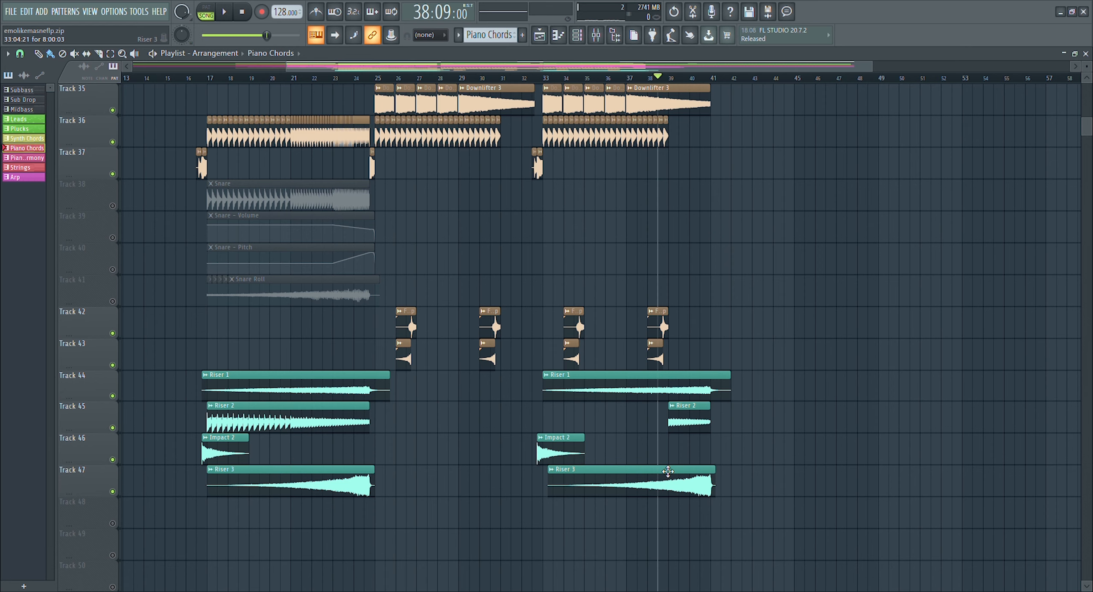
Step: Solo the Leads pattern track with its Sidechain and Endless Smile automation (Tracks 11, 13, 14) and play from bar 25
scroll(408, 397, up, 10)
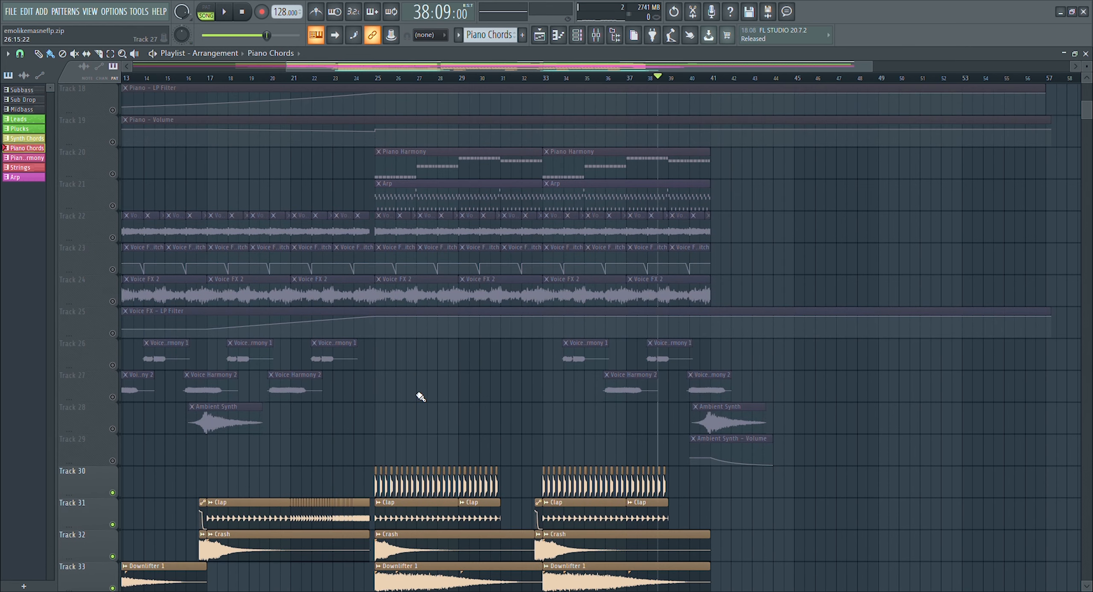
scroll(409, 390, up, 2)
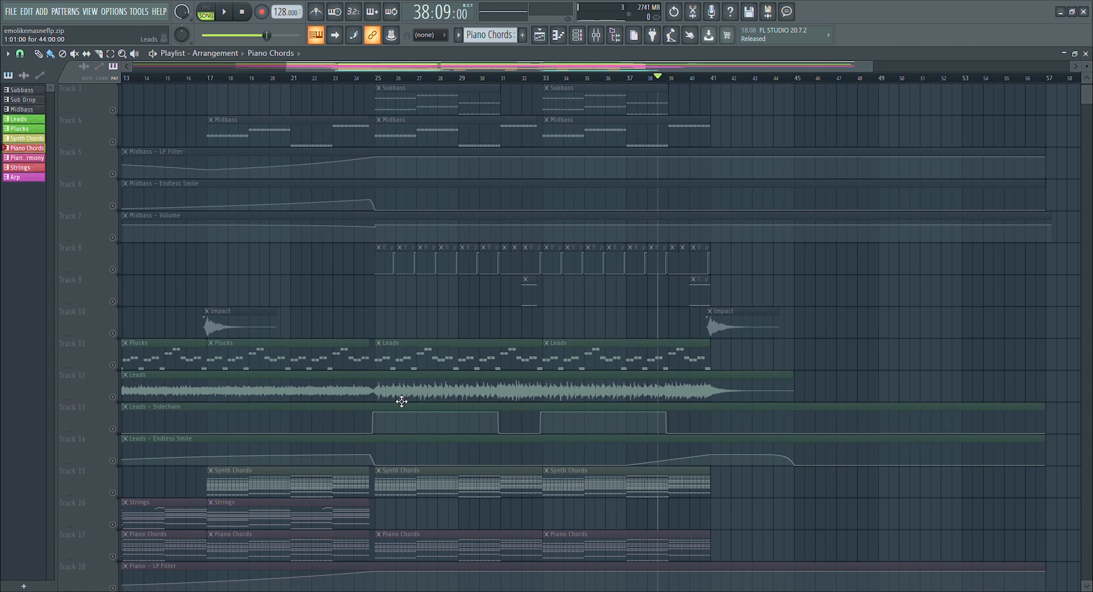
ctrl+alt+right_click(378, 419)
click(471, 360)
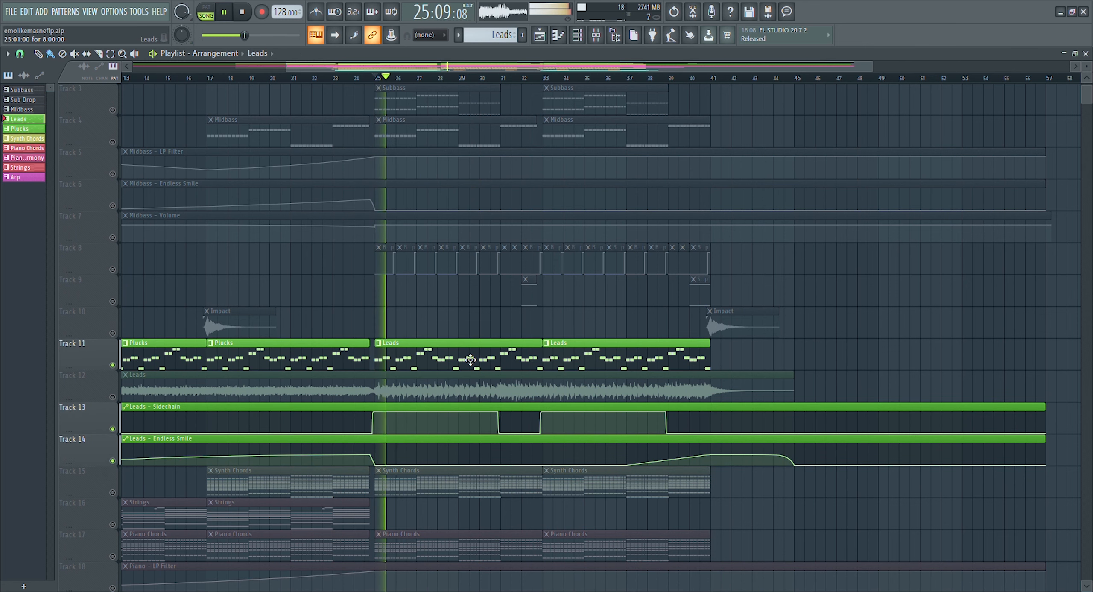
Step: Show the channel rack, examine the LD 1 to LD 5 channels during playback, and stop
click(586, 35)
scroll(845, 147, up, 3)
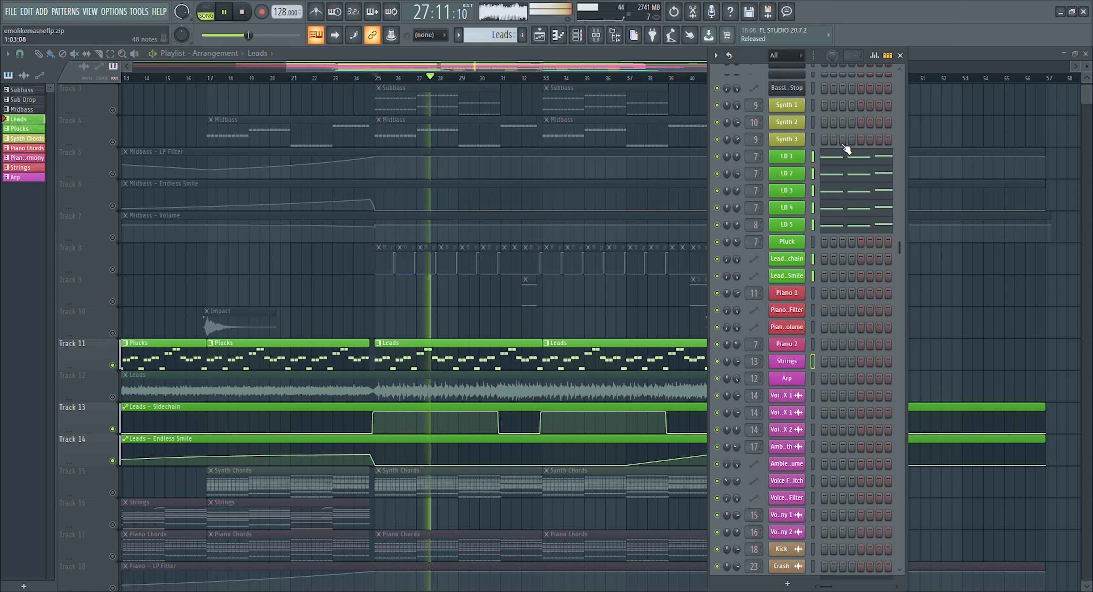
scroll(844, 143, up, 3)
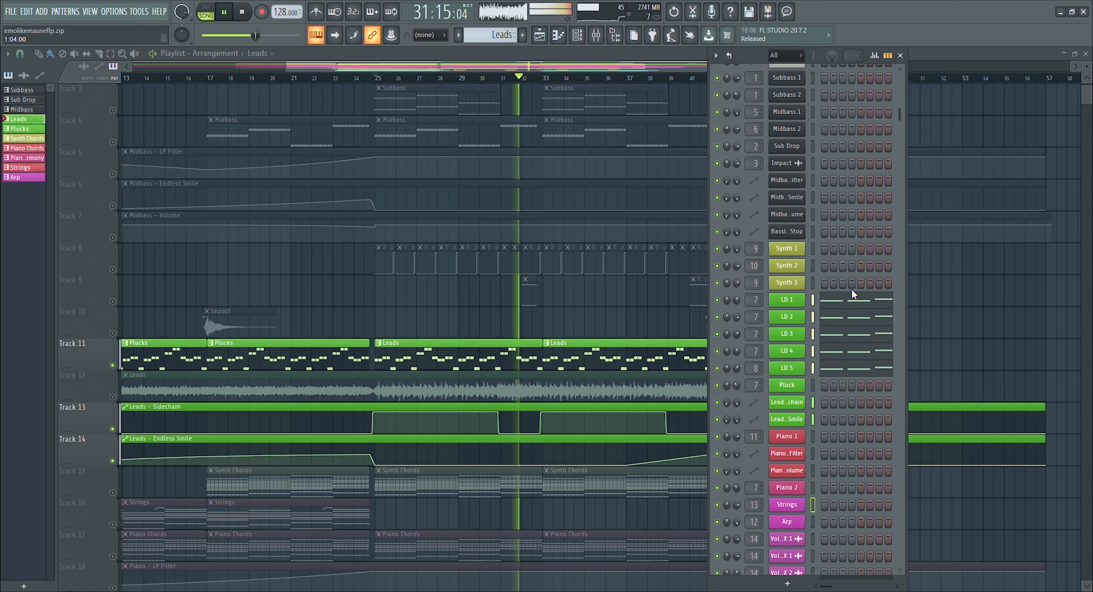
key(space)
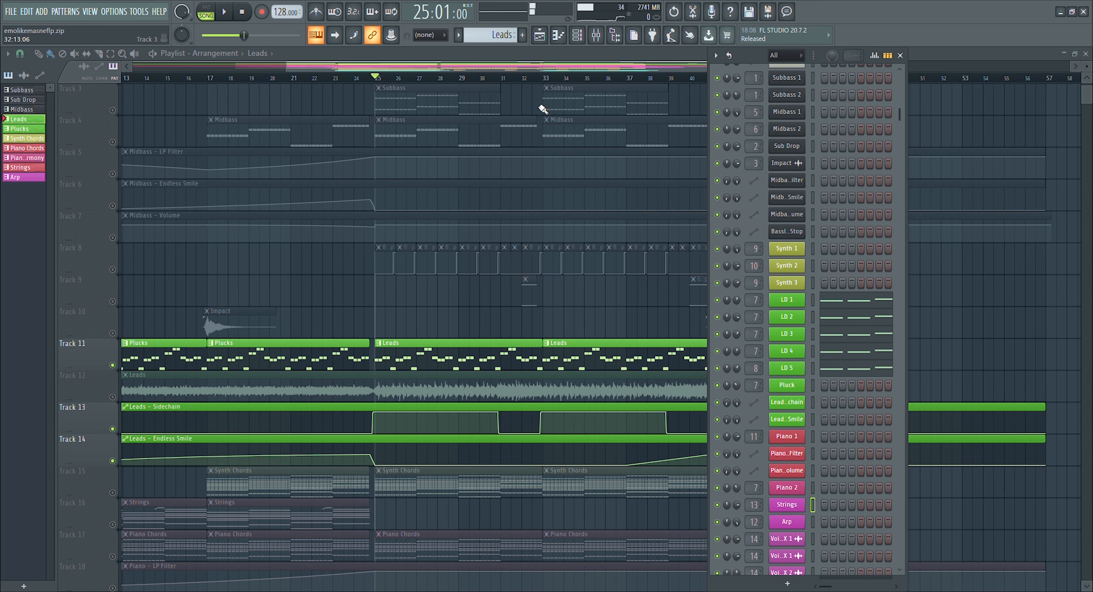
Step: Open the Spire synth of the LD 1 channel and reposition its window over the playlist
key(F6)
drag(510, 79, 522, 78)
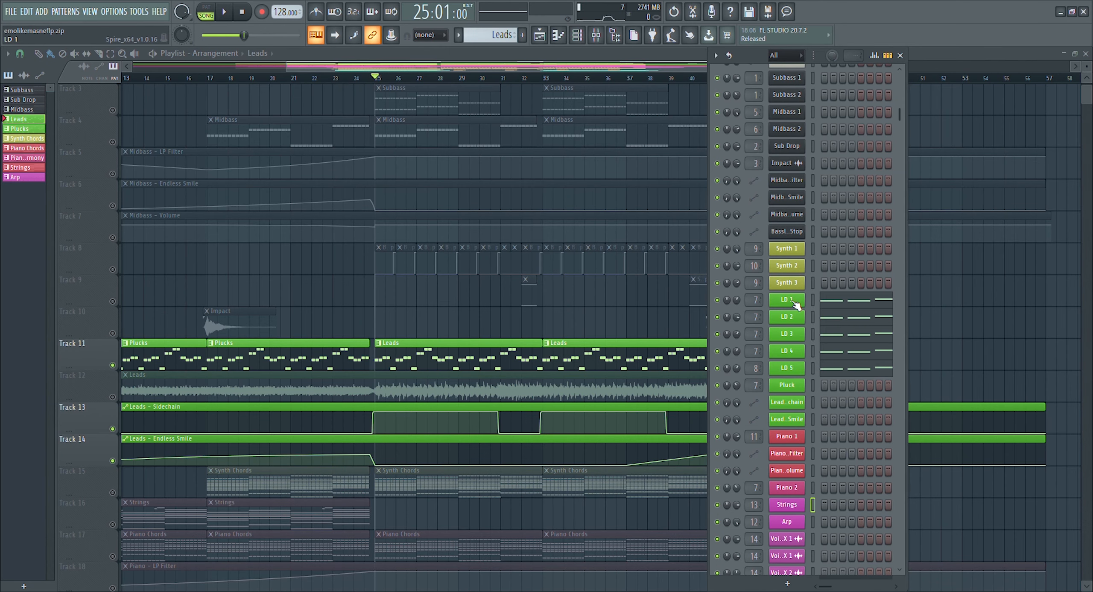
click(794, 300)
drag(315, 175, 465, 169)
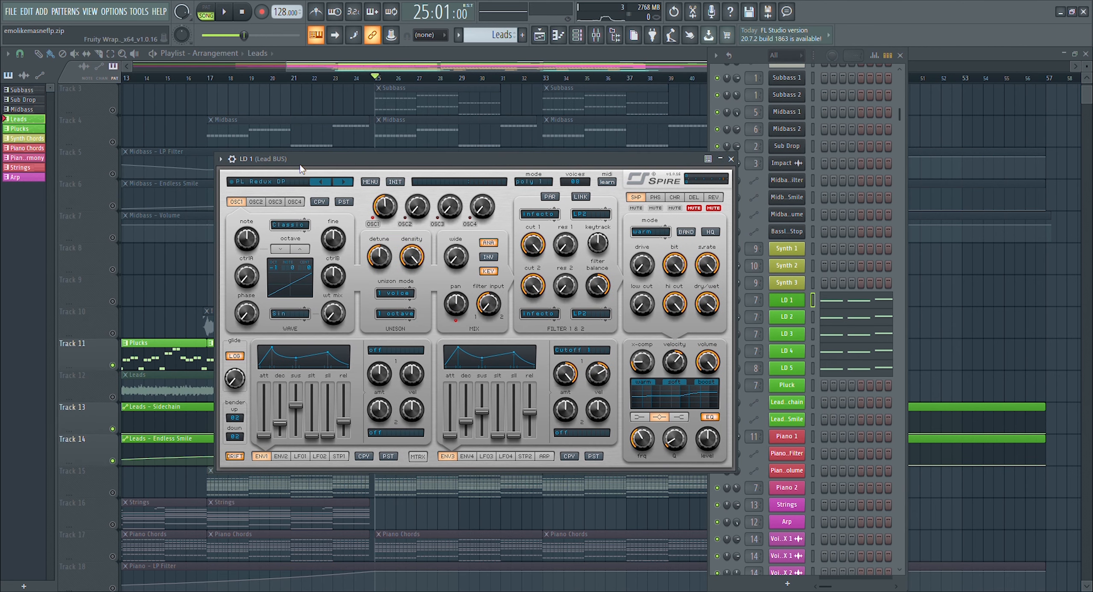
Step: Move the LD 1 Spire window further away from the channel rack
drag(301, 169, 298, 171)
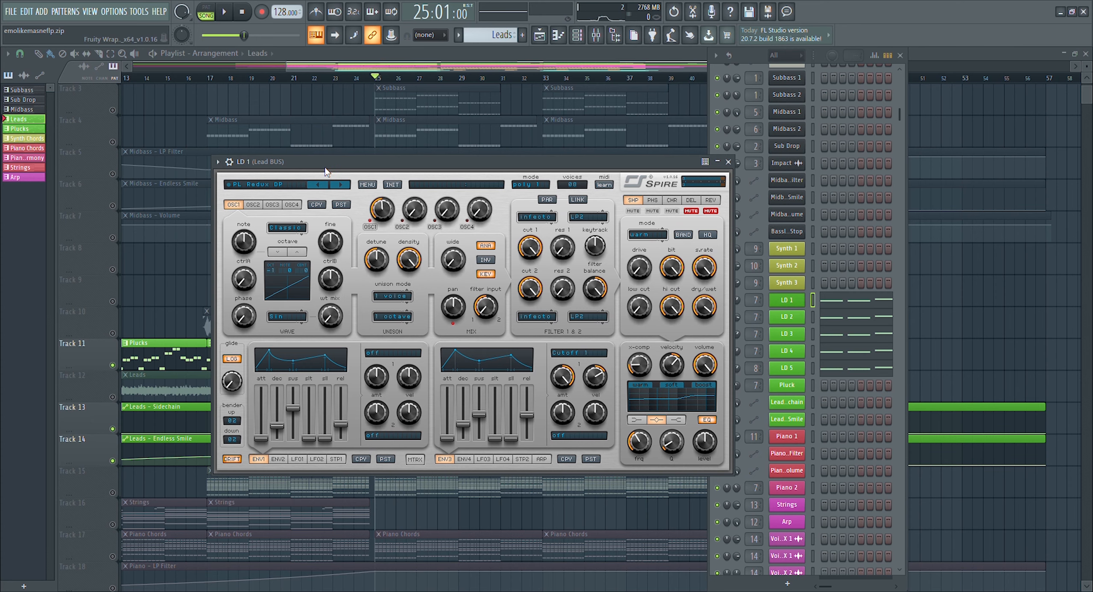
drag(325, 172, 264, 173)
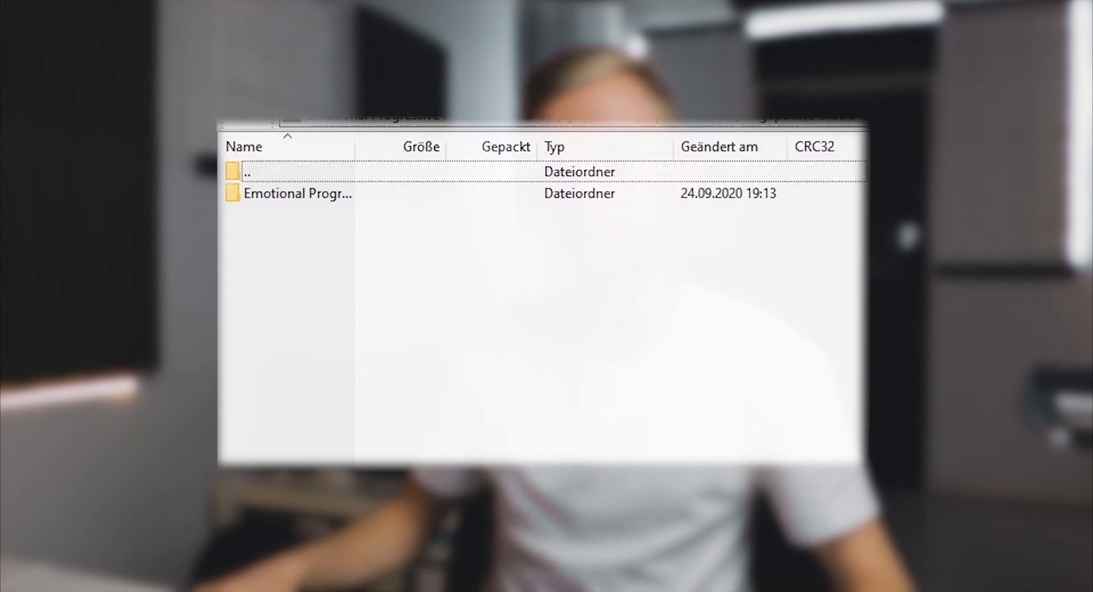
Step: In the WinRAR archive, open the Emotional Progressive folder and its Presets subfolder
click(309, 196)
double_click(309, 196)
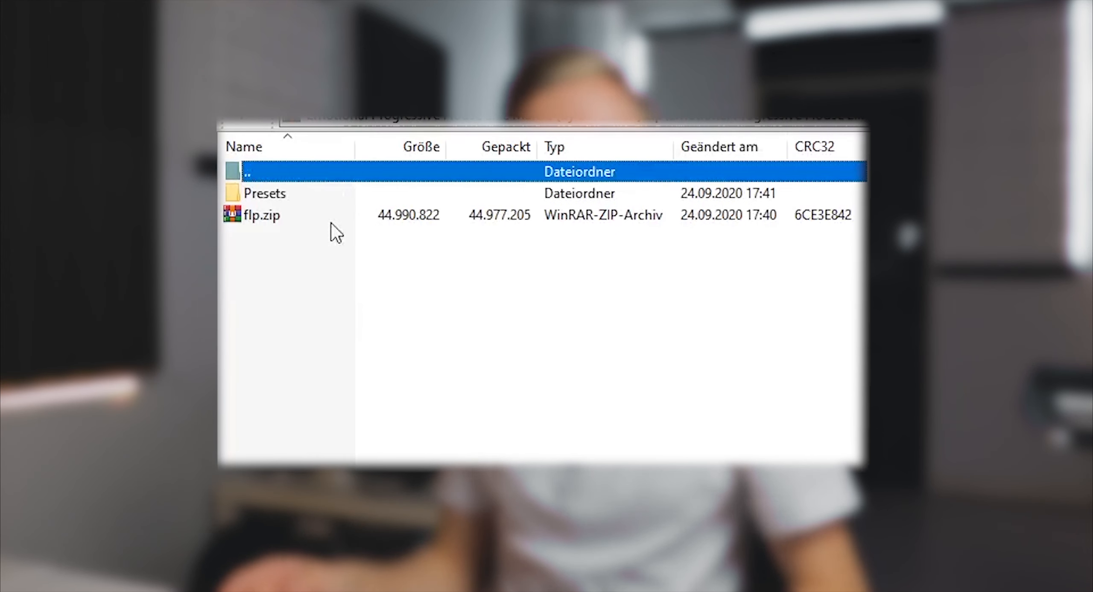
click(270, 193)
double_click(270, 193)
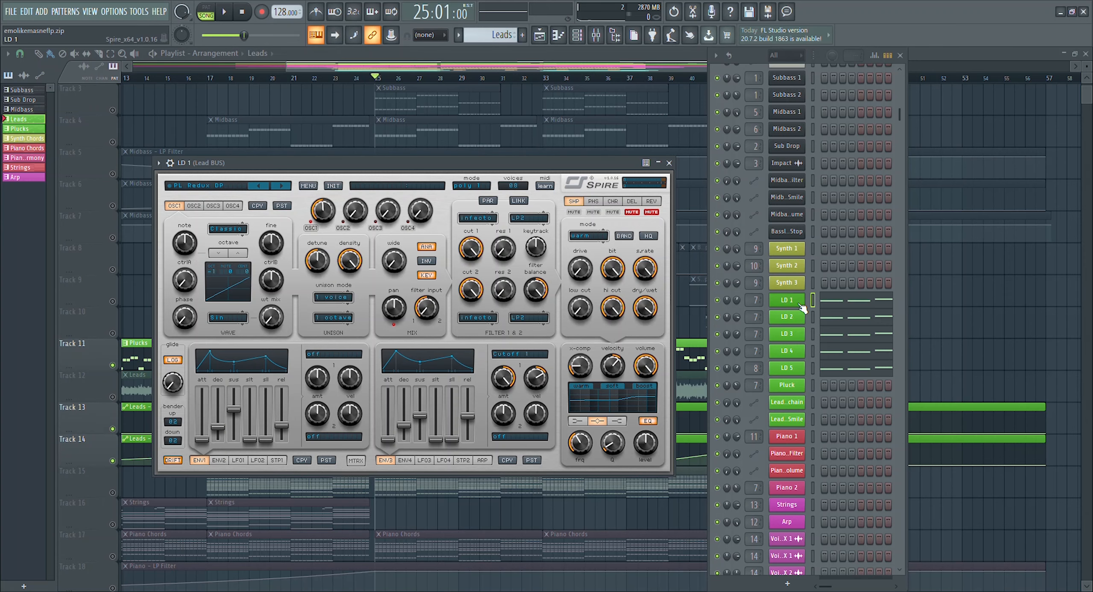
Step: Close the LD 1 synth and inspect the Spire settings of the LD 2 and LD 3 channels, closing each after viewing
click(802, 305)
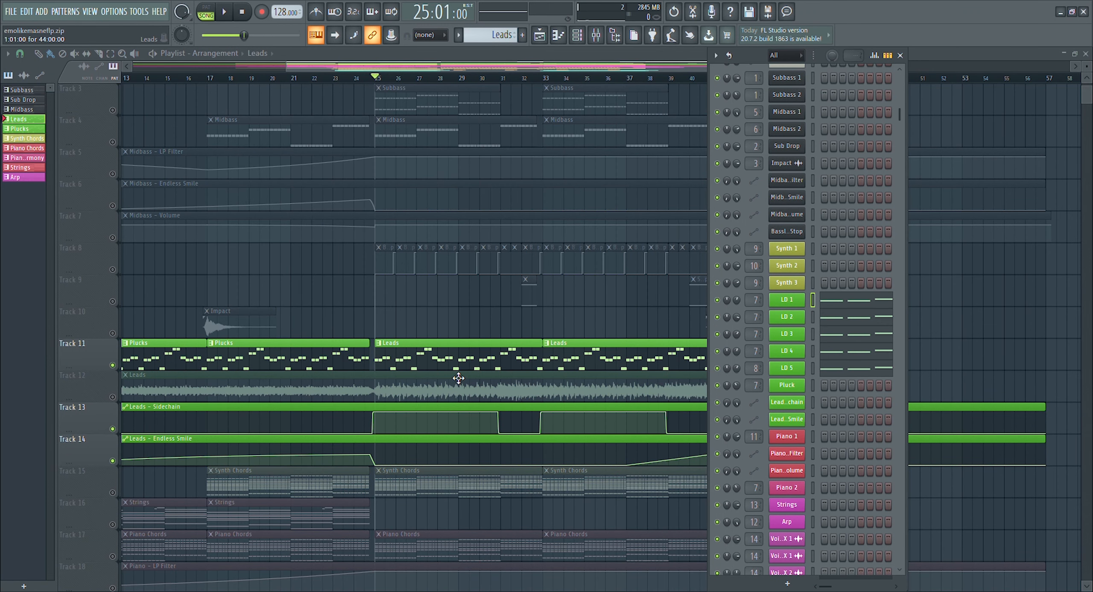
key(F9)
click(787, 316)
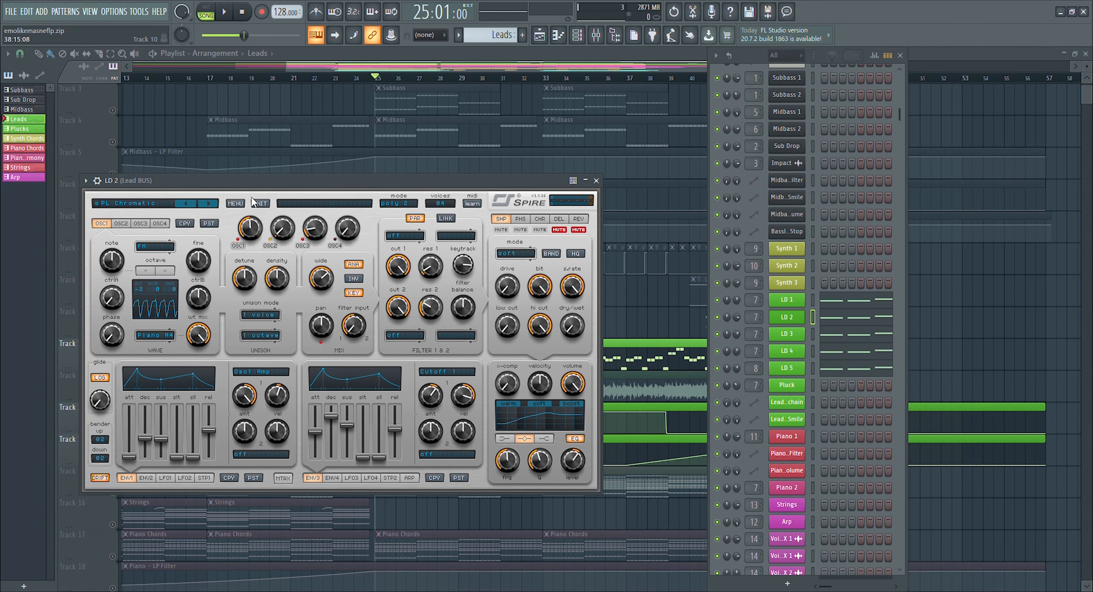
drag(253, 181, 303, 184)
click(786, 317)
click(787, 333)
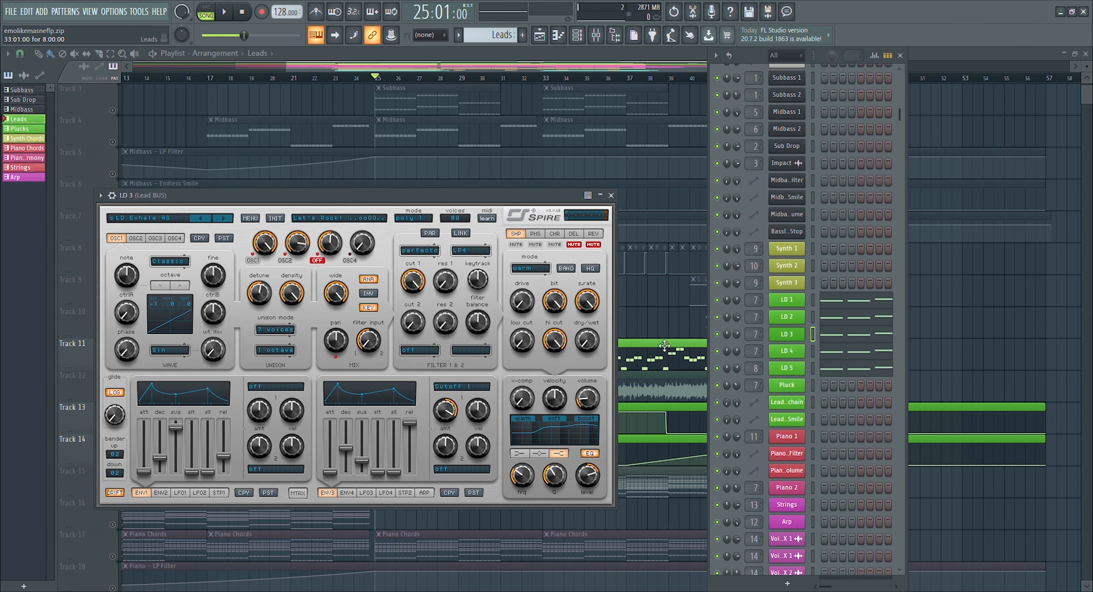
click(796, 337)
Step: Inspect the Nexus presets of the LD 4 and LD 5 channels, showing LD 4's plugin interface, and close both windows
click(789, 351)
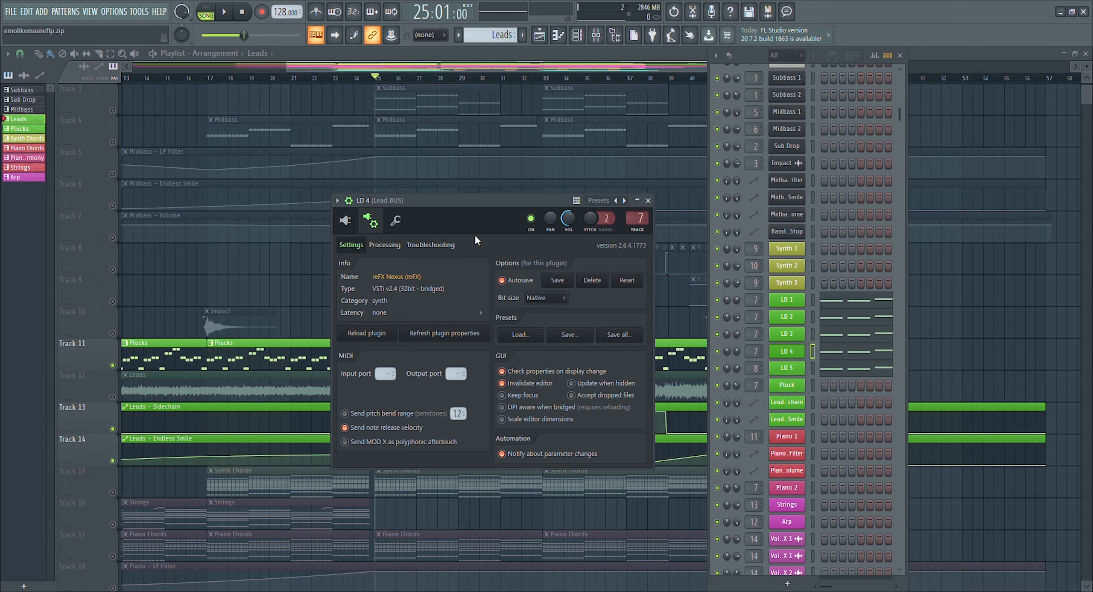
click(346, 222)
drag(431, 204, 346, 194)
click(790, 352)
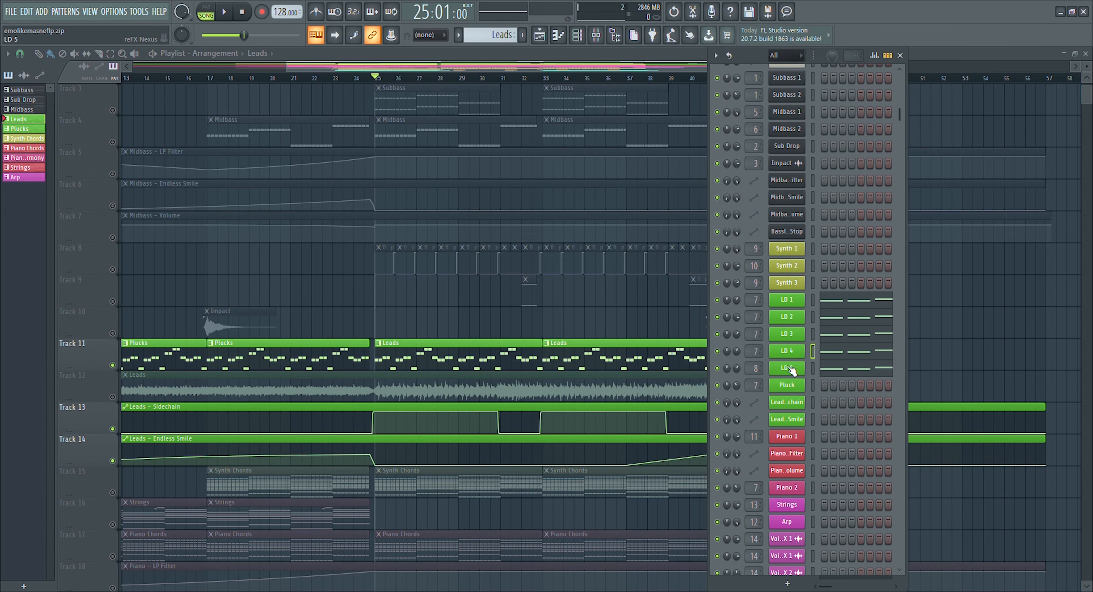
click(789, 369)
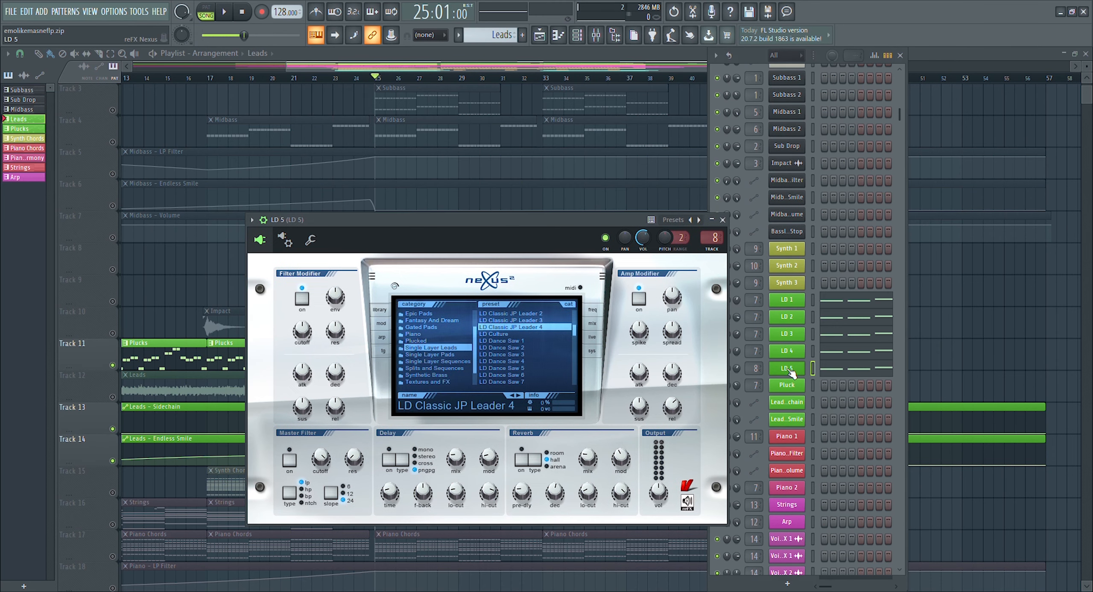
click(722, 219)
Step: Compare the Pluck channel's Spire settings with those of LD 1, then close both synths
click(787, 385)
drag(274, 188, 323, 188)
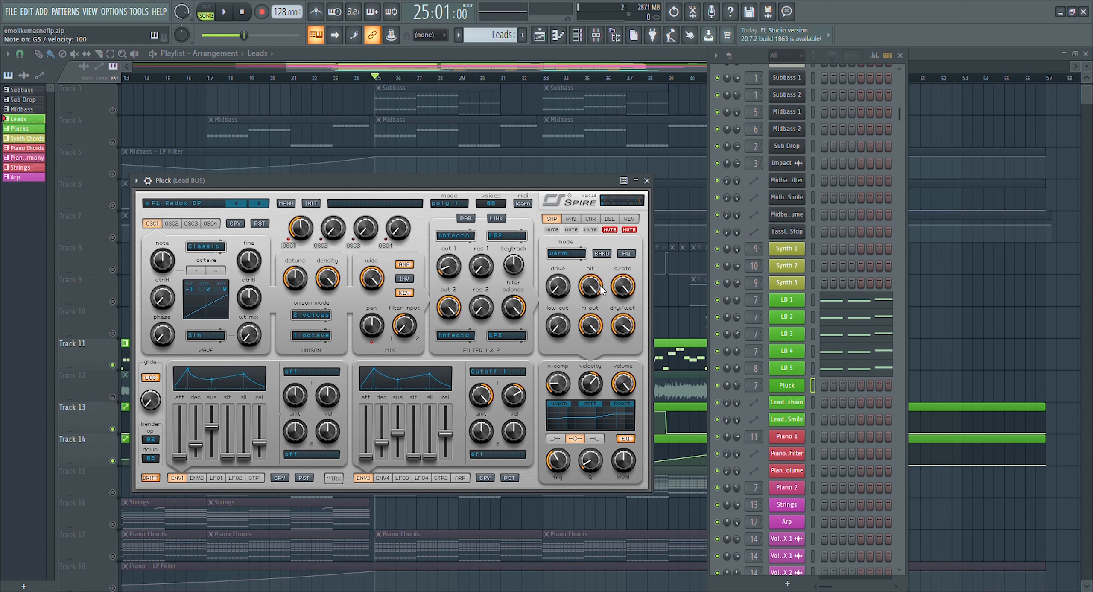
click(786, 382)
click(789, 304)
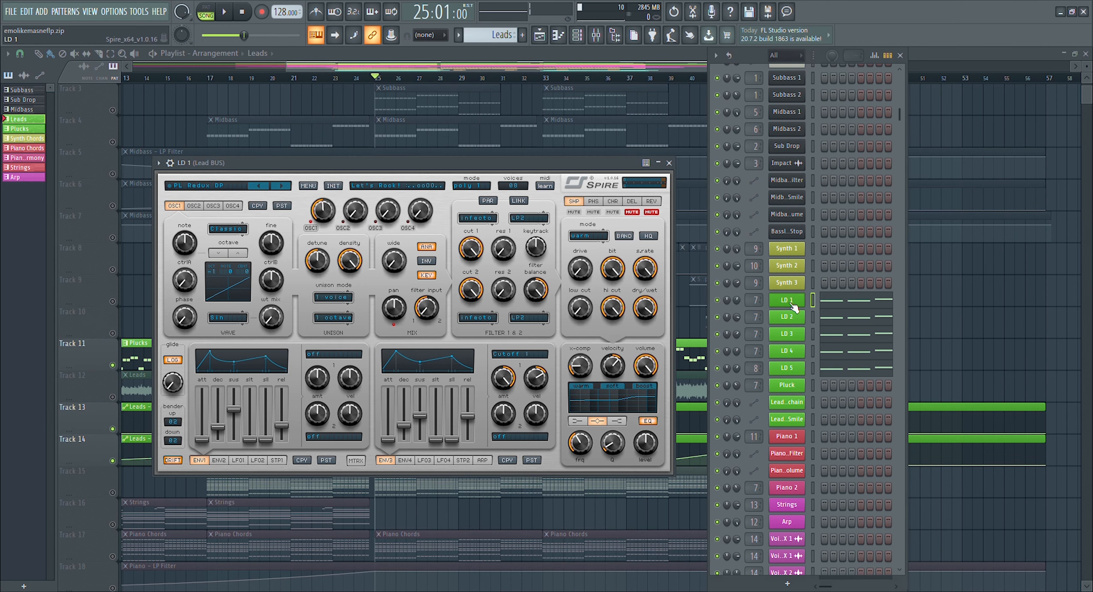
click(789, 304)
click(791, 386)
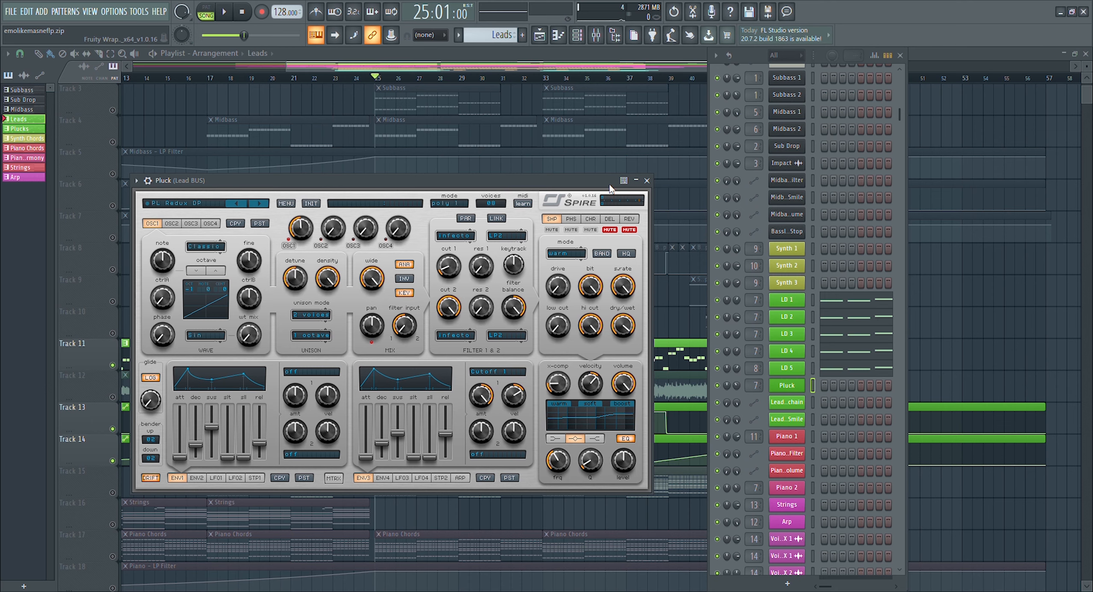
click(636, 181)
click(788, 301)
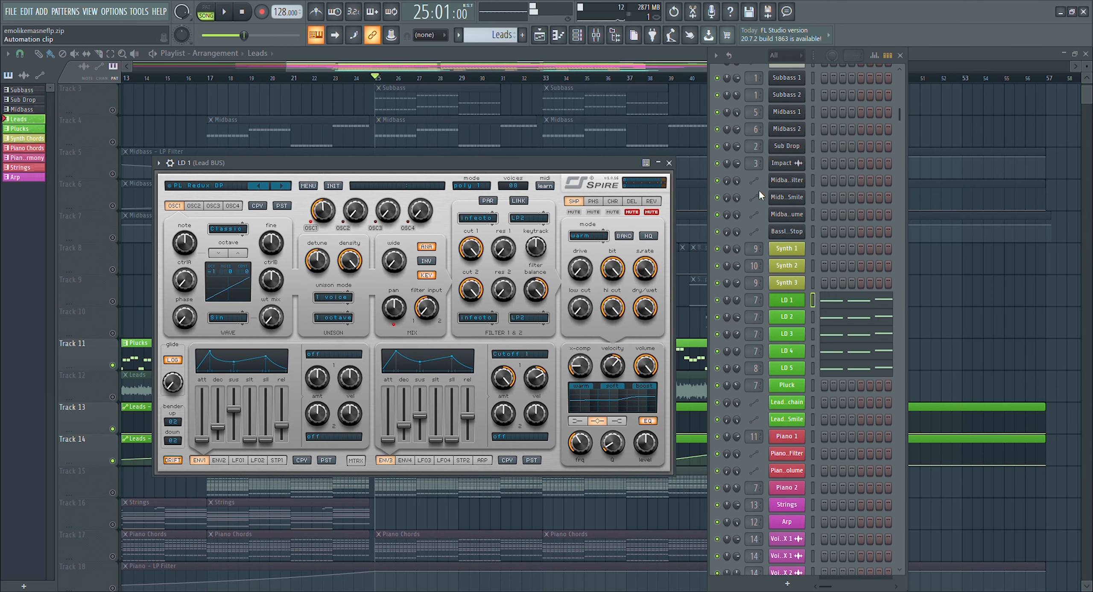
click(669, 163)
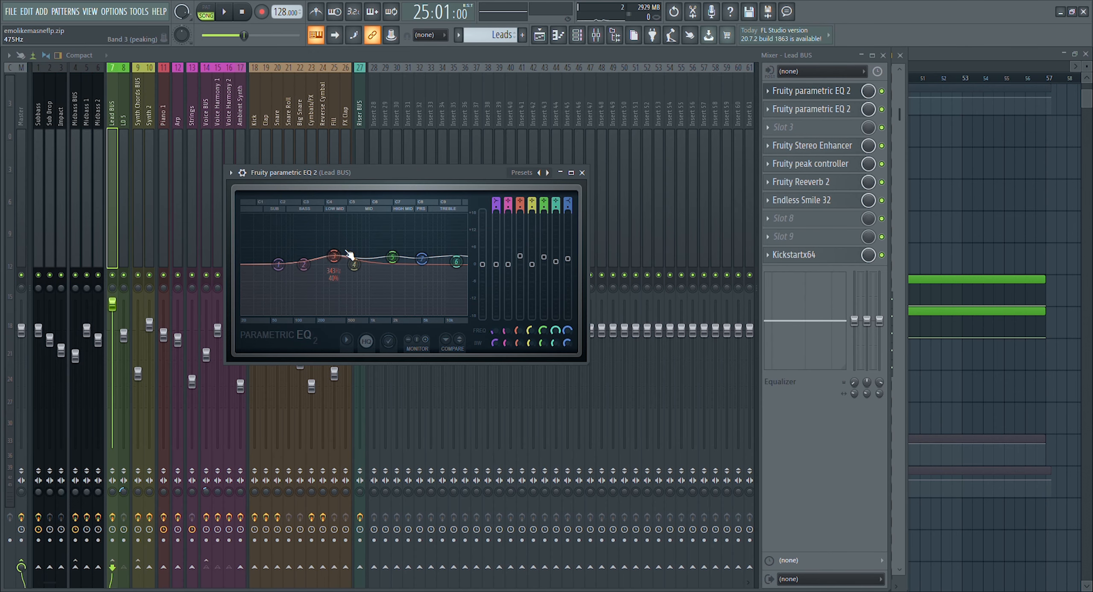
Step: Examine the two Fruity parametric EQ 2 curves and the Fruity Stereo Enhancer on the Lead BUS mixer track
click(812, 91)
click(811, 109)
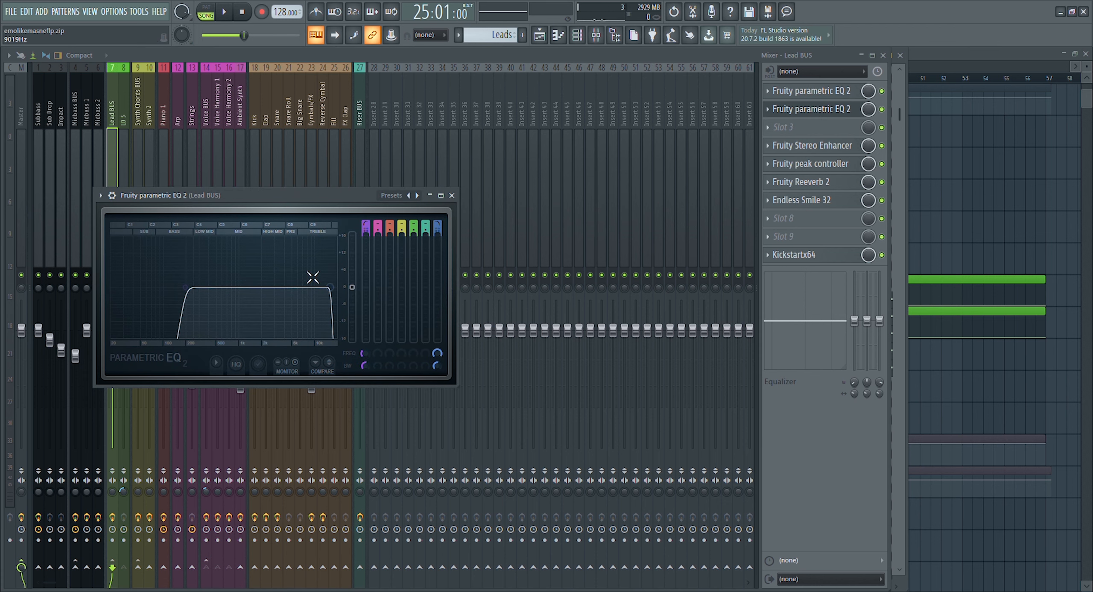
click(811, 108)
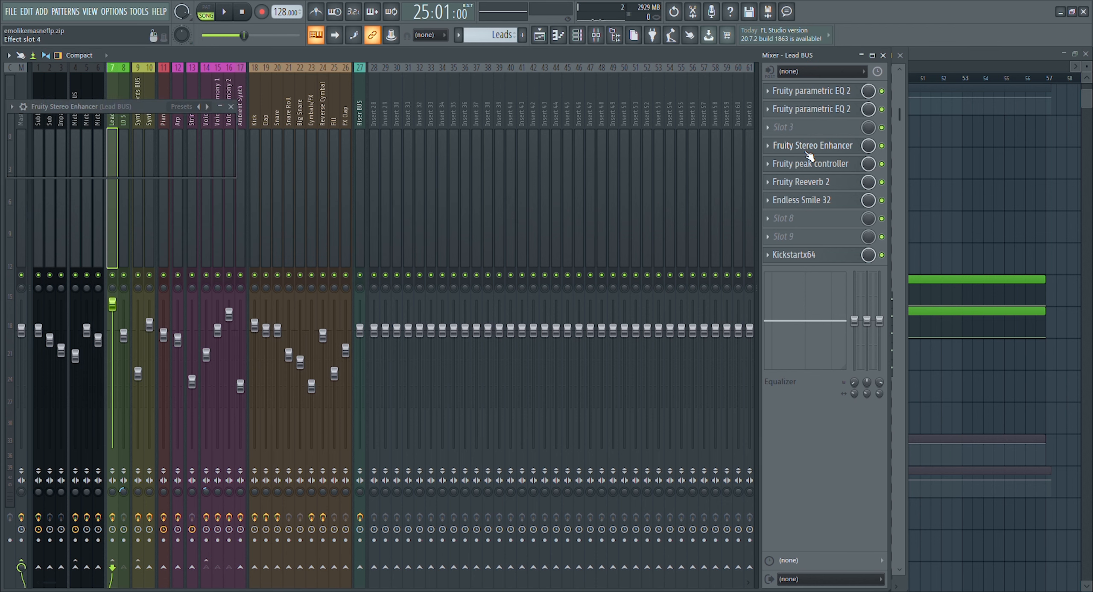
click(811, 145)
drag(84, 113, 204, 113)
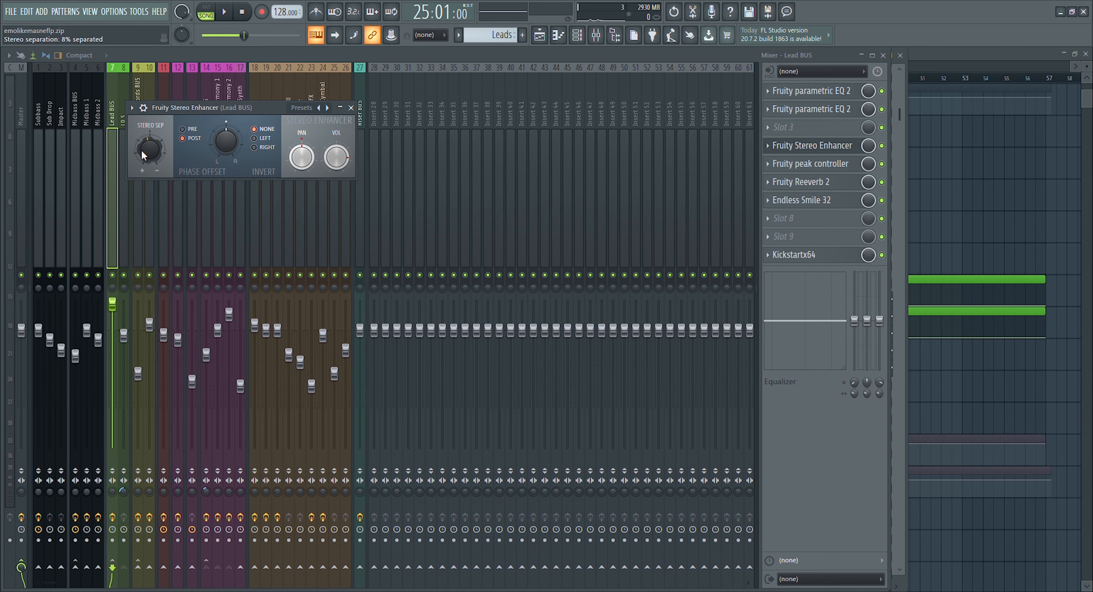
click(811, 145)
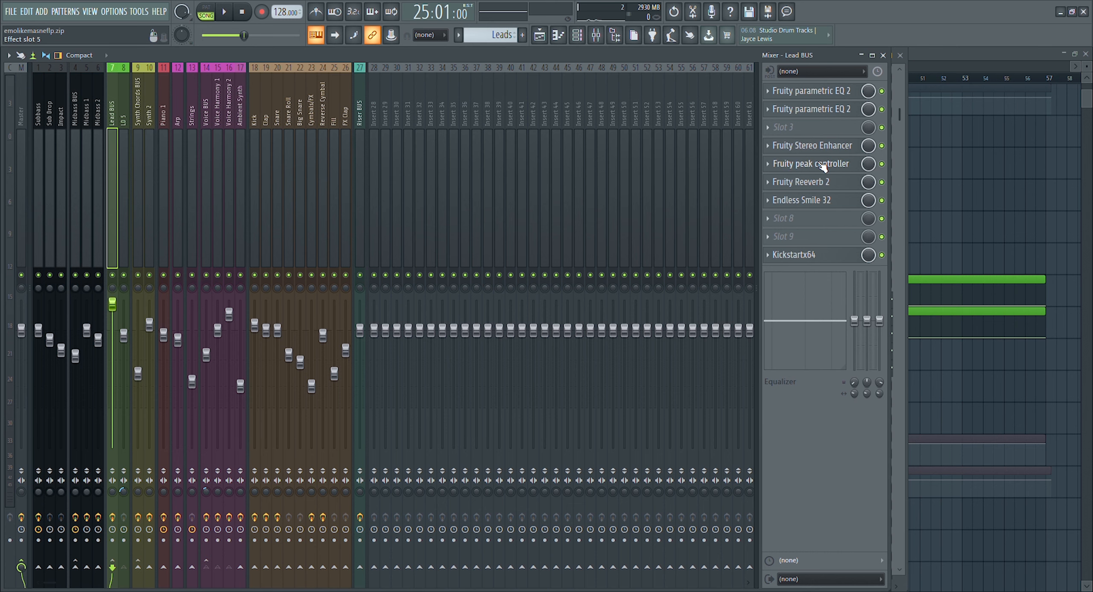
Step: Examine the Fruity peak controller, Fruity Reeverb 2, Endless Smile and Kickstart effects on the Lead BUS
click(815, 165)
click(811, 182)
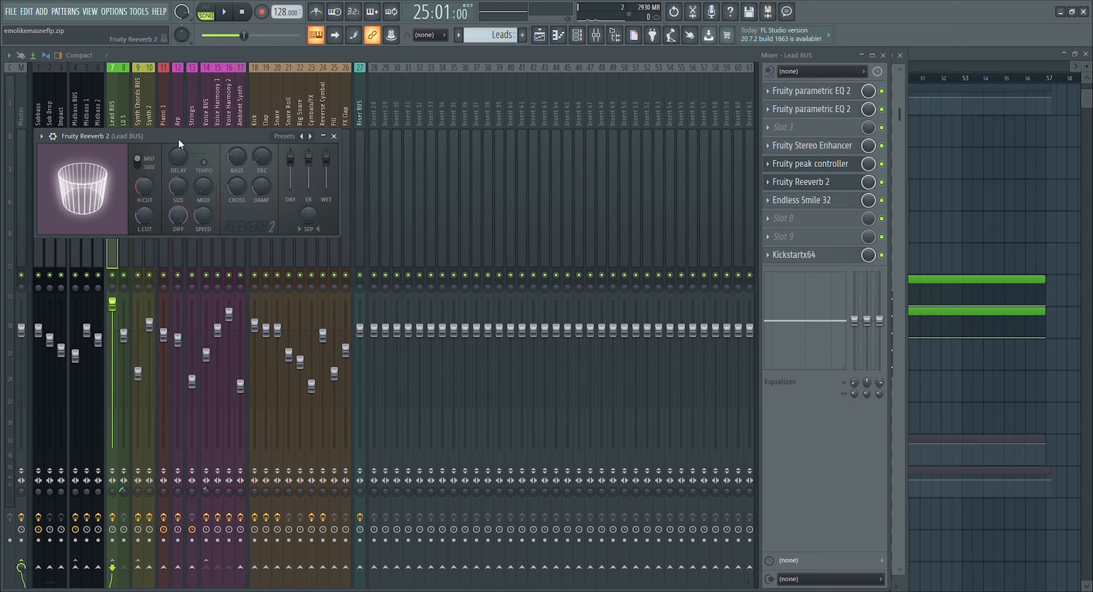
drag(186, 135, 213, 134)
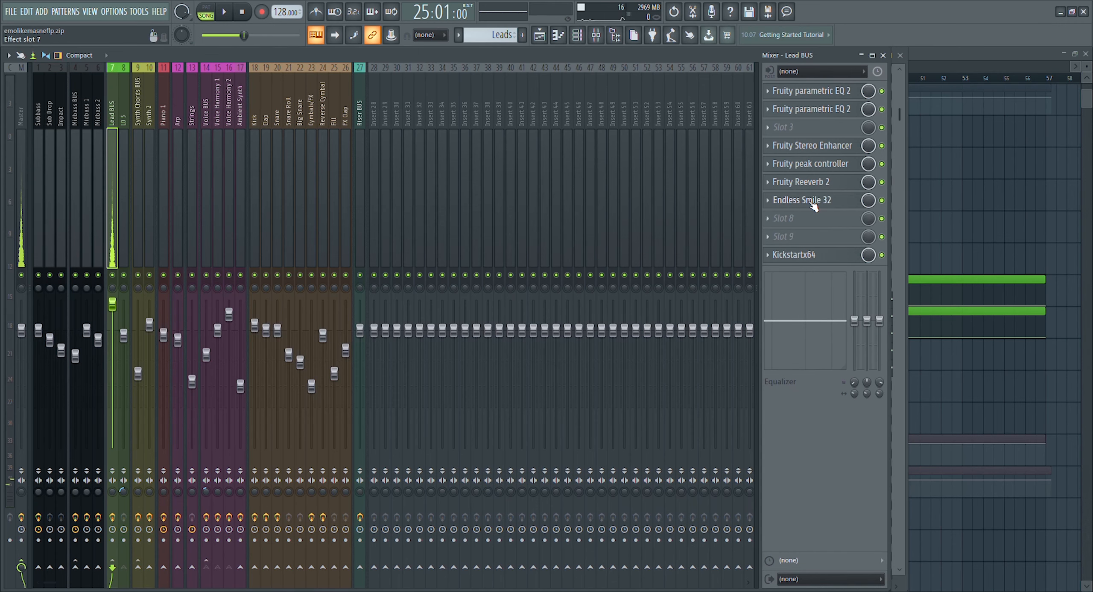
click(811, 204)
drag(370, 163, 442, 161)
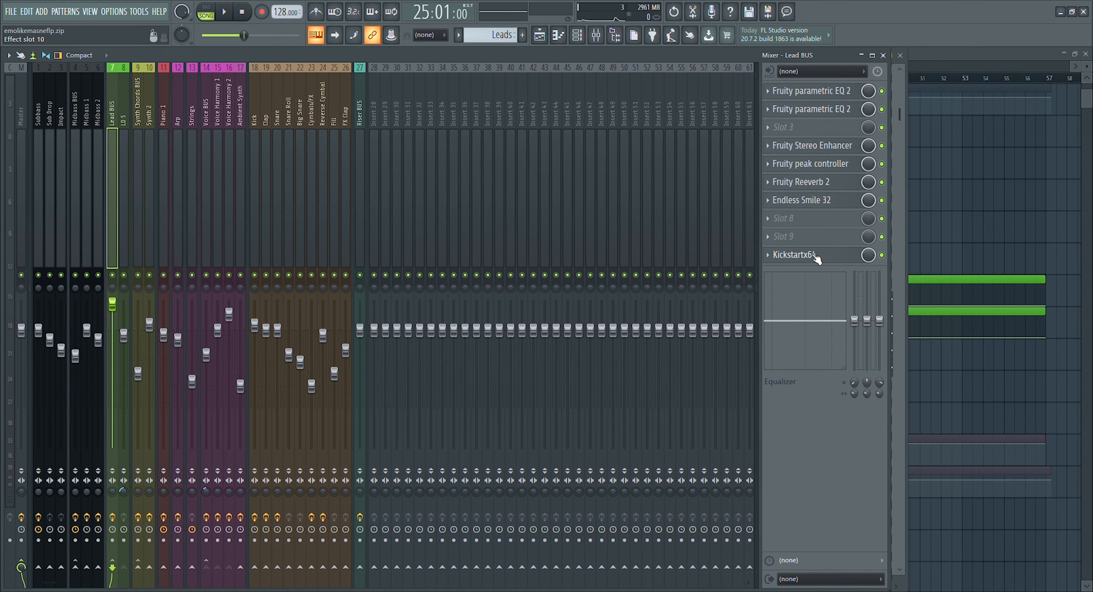
click(815, 255)
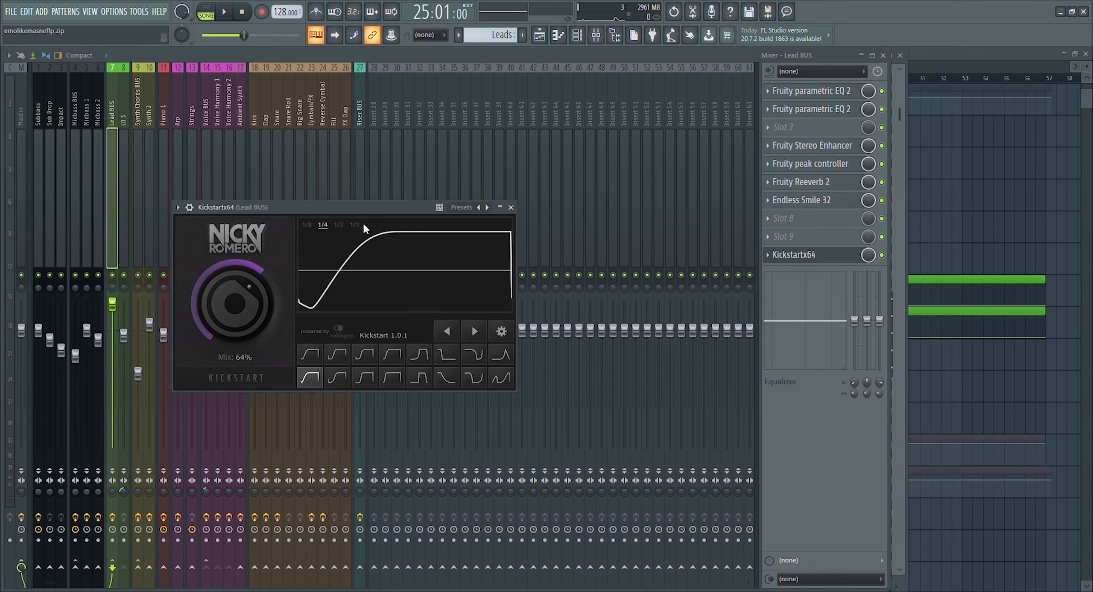
drag(329, 207, 355, 198)
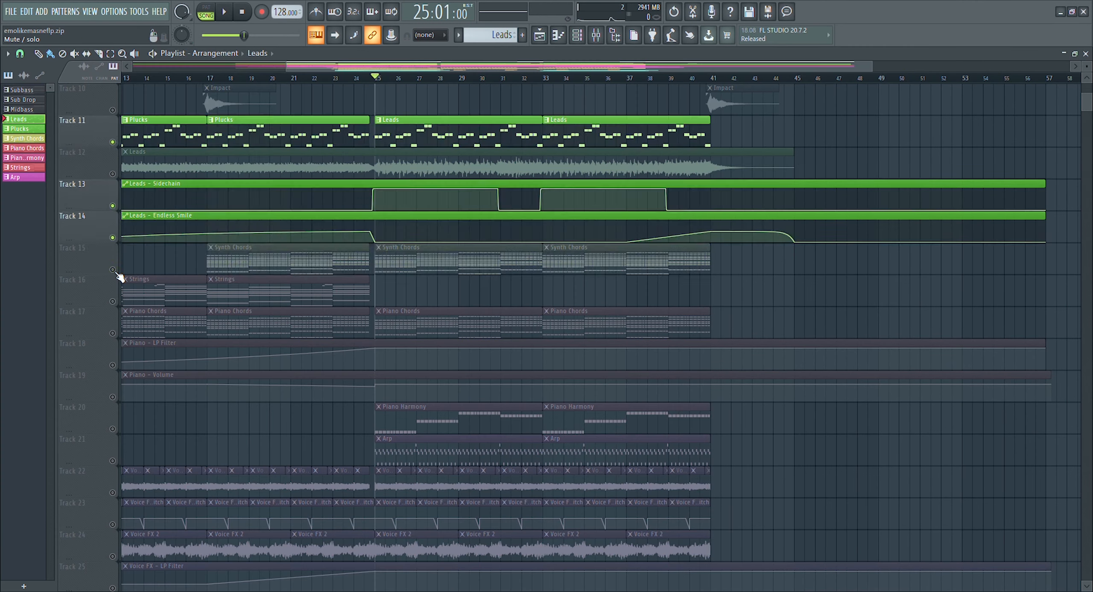
Step: Solo the Synth Chords pattern on Track 15, show the channel rack, and play from bar 25 before stopping
click(472, 265)
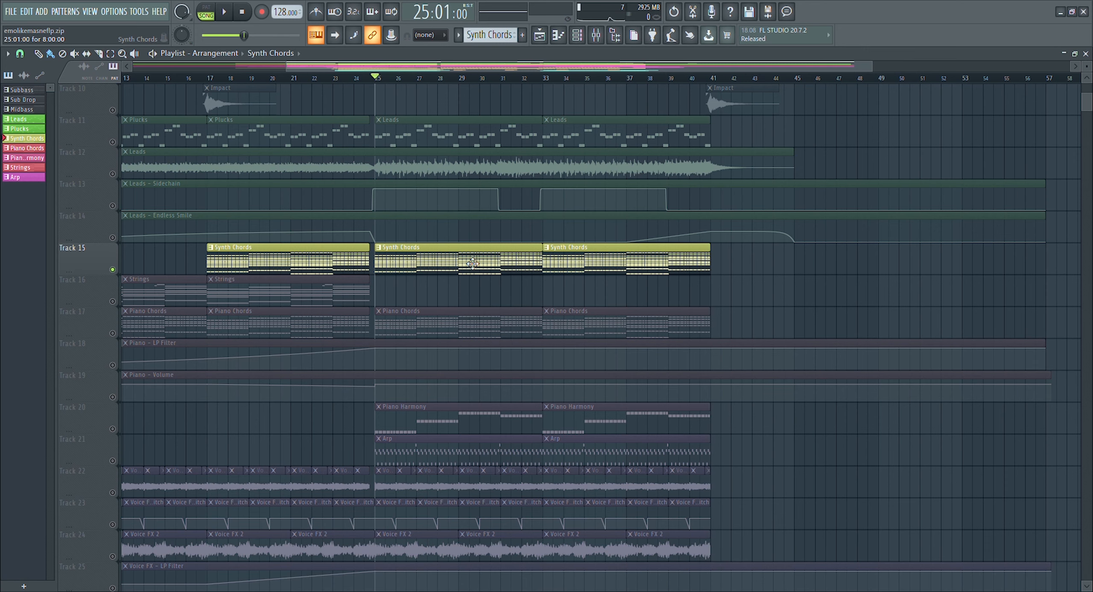
click(577, 35)
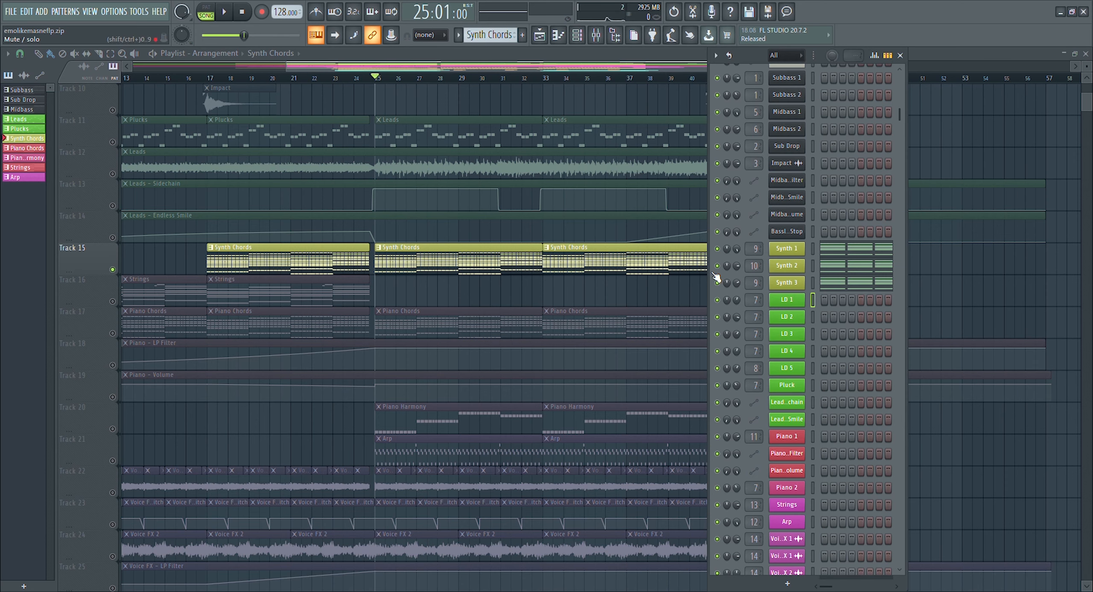
key(space)
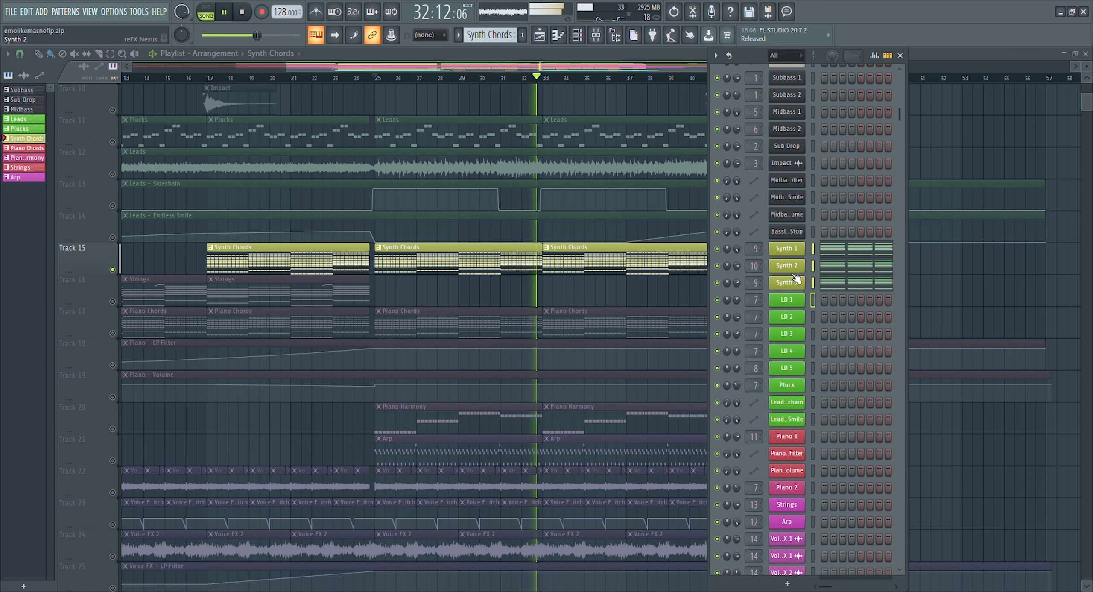
key(space)
Step: Inspect the synth plugins of the Synth 1, Synth 2 and Synth 3 channels, repositioning the Synth 3 window
click(787, 251)
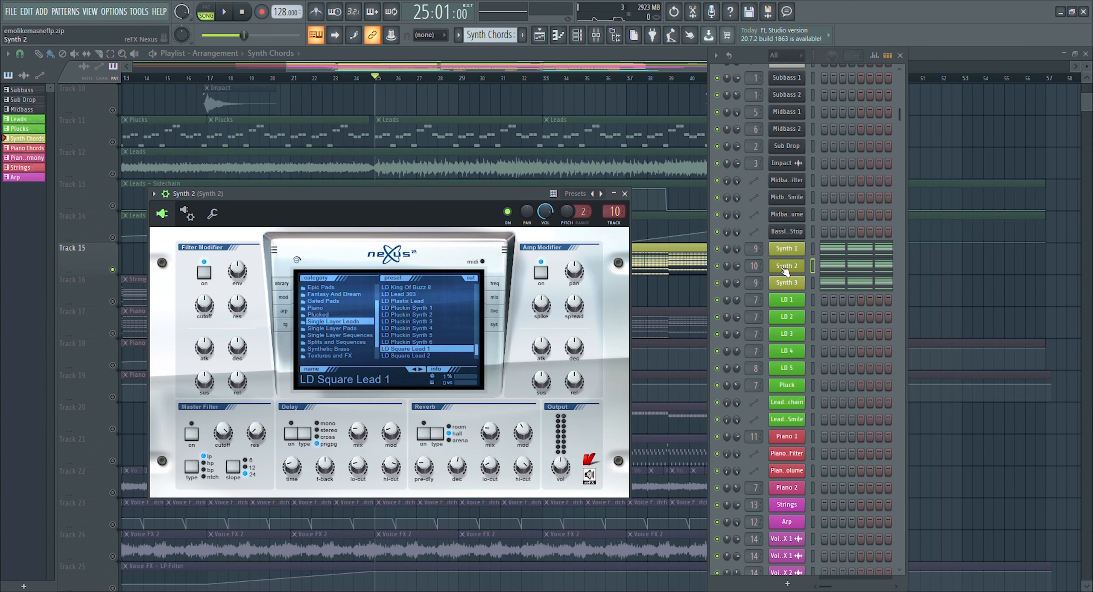
click(784, 269)
click(787, 284)
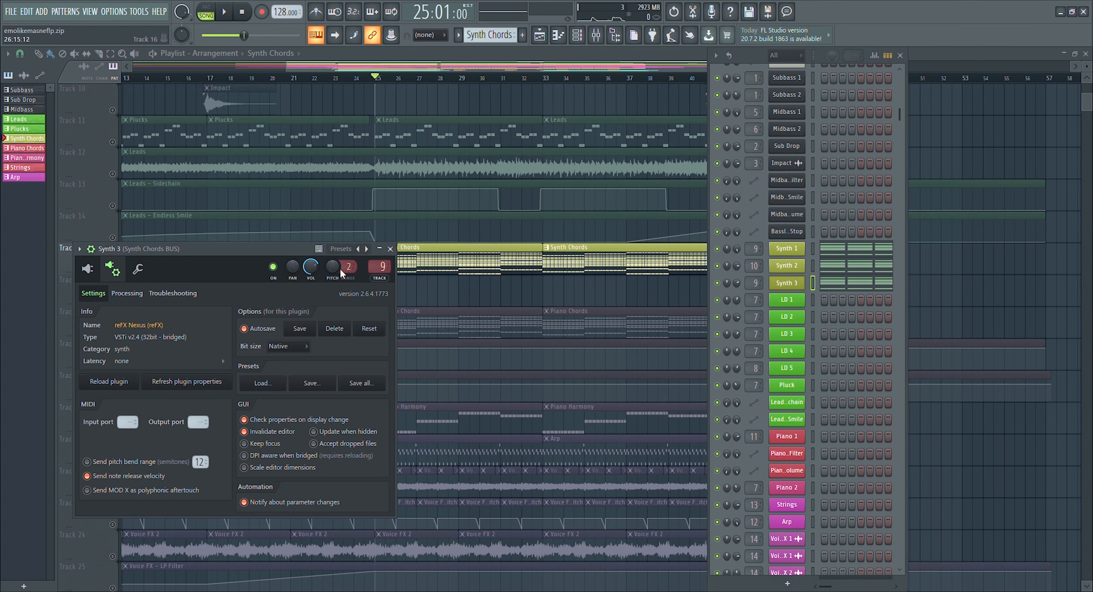
drag(204, 253, 224, 251)
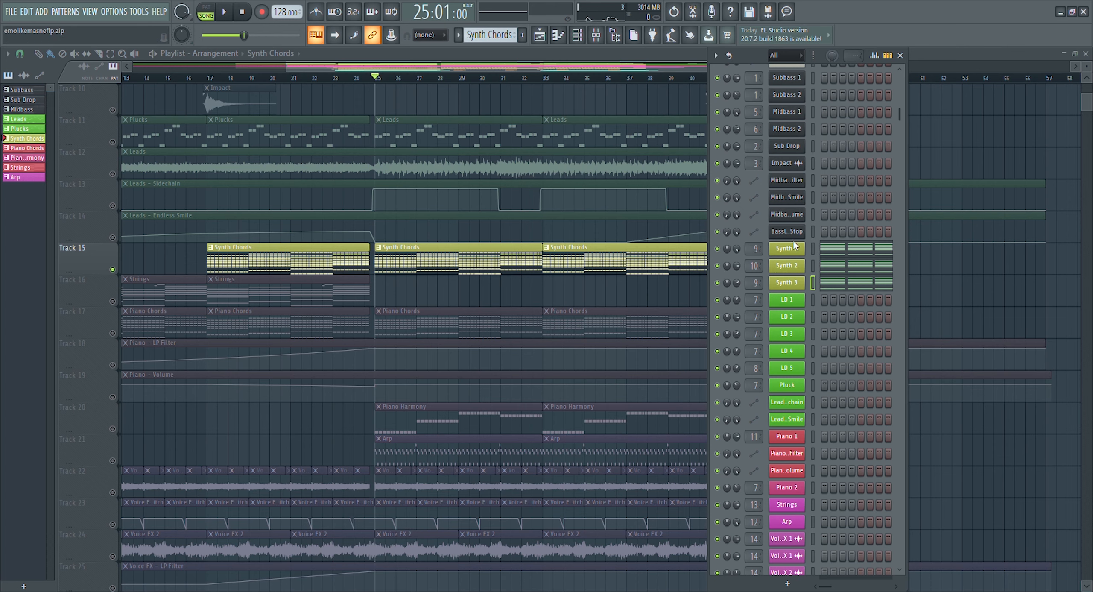
Step: Show the mixer, view the Synth 2 effects, and examine both parametric EQ 2 curves on the Synth Chords BUS
click(595, 35)
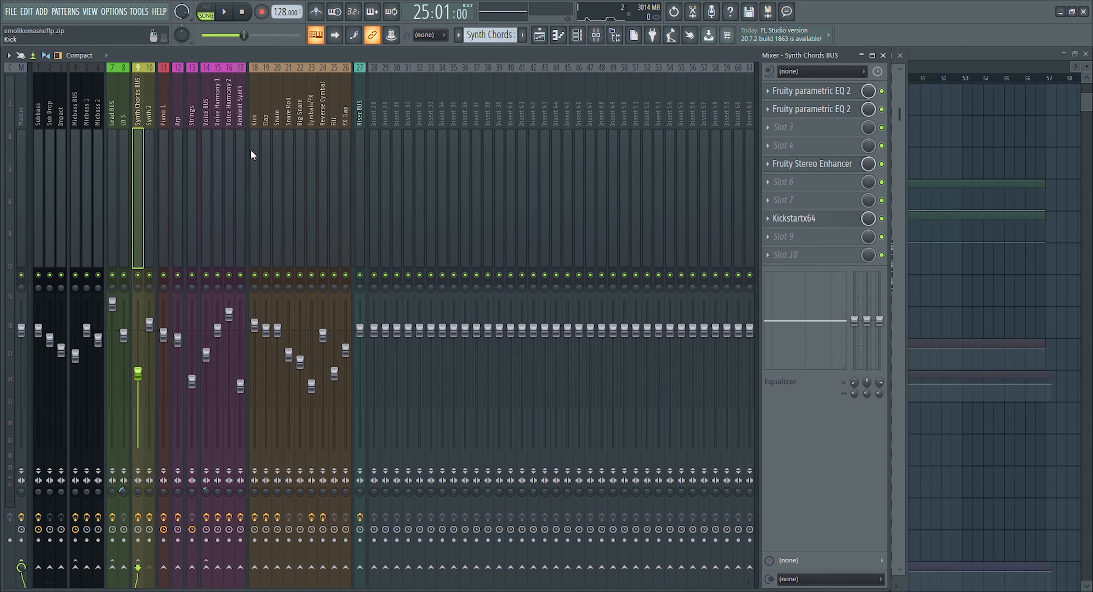
click(151, 141)
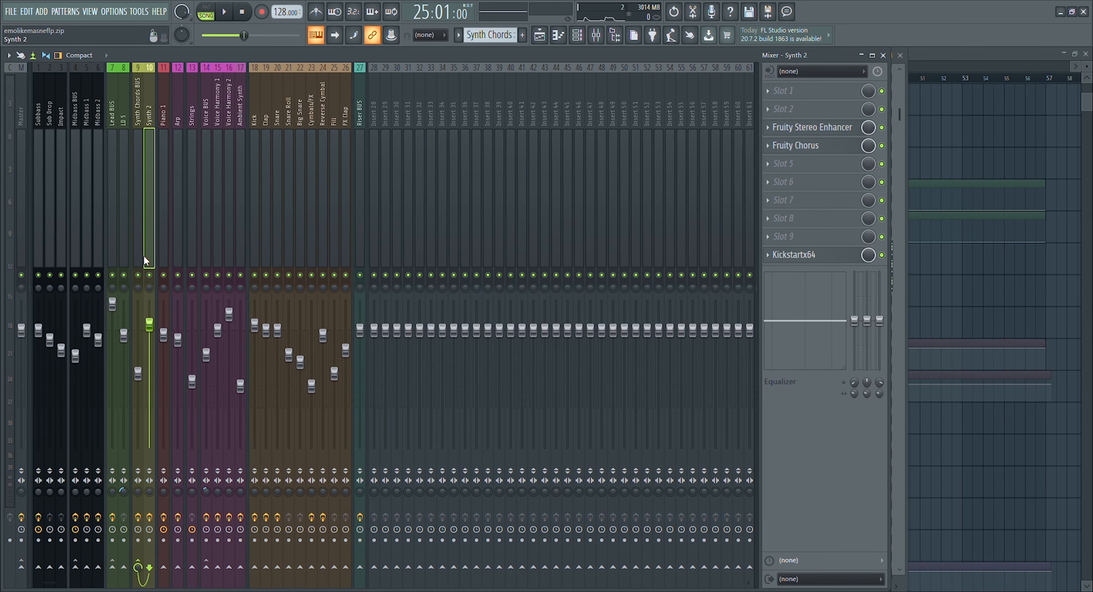
click(141, 145)
click(819, 91)
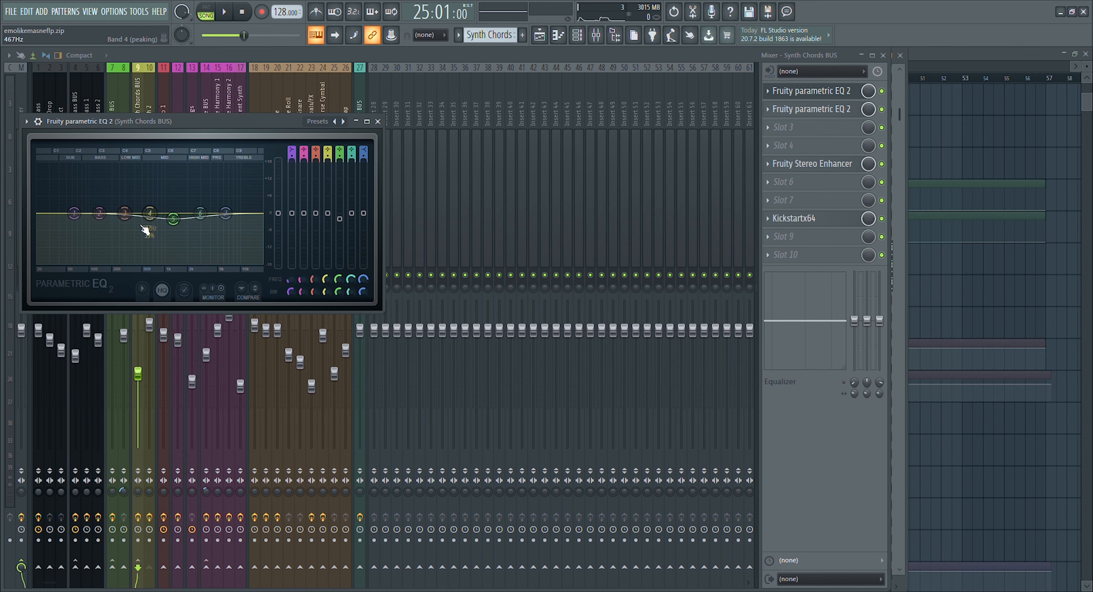
click(825, 93)
click(820, 109)
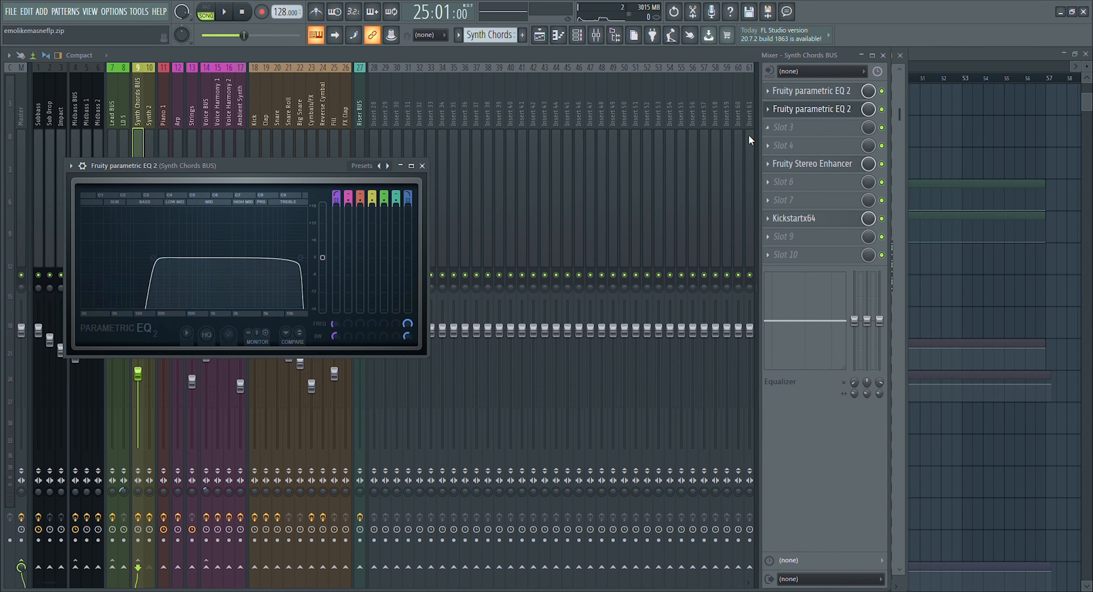
click(822, 110)
Step: Examine the Fruity Stereo Enhancer's stereo separation and the Kickstart settings on the Synth Chords BUS
click(823, 170)
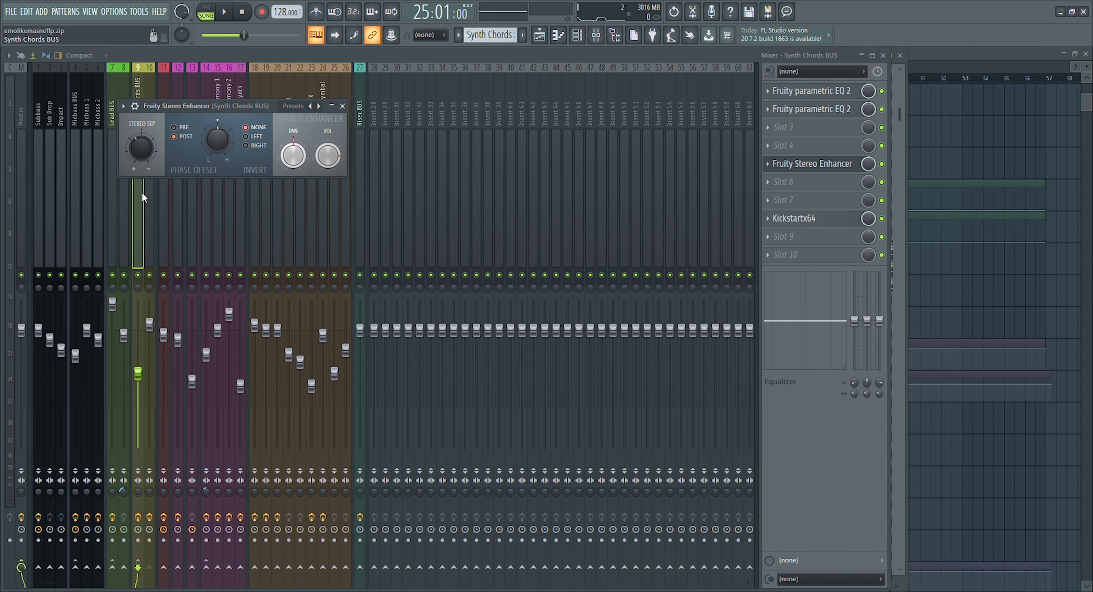
drag(166, 109, 213, 104)
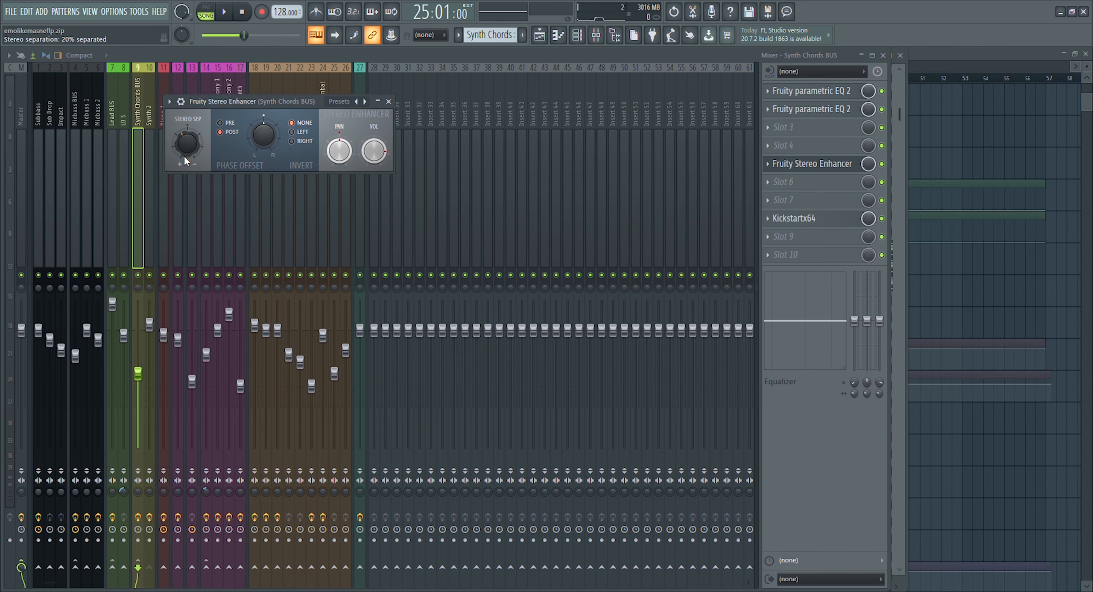
click(811, 163)
click(794, 218)
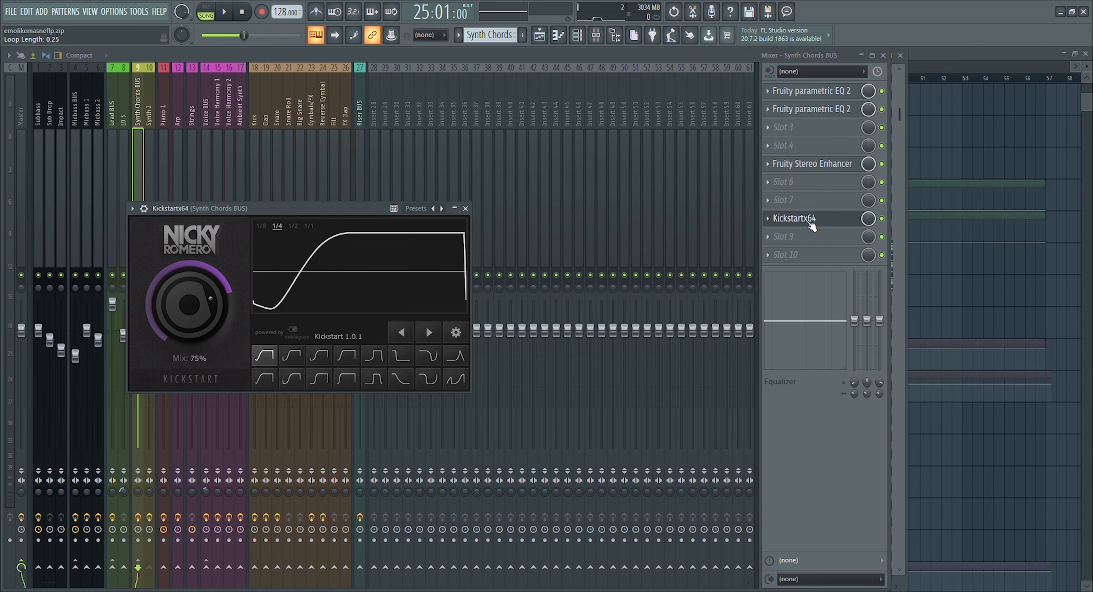